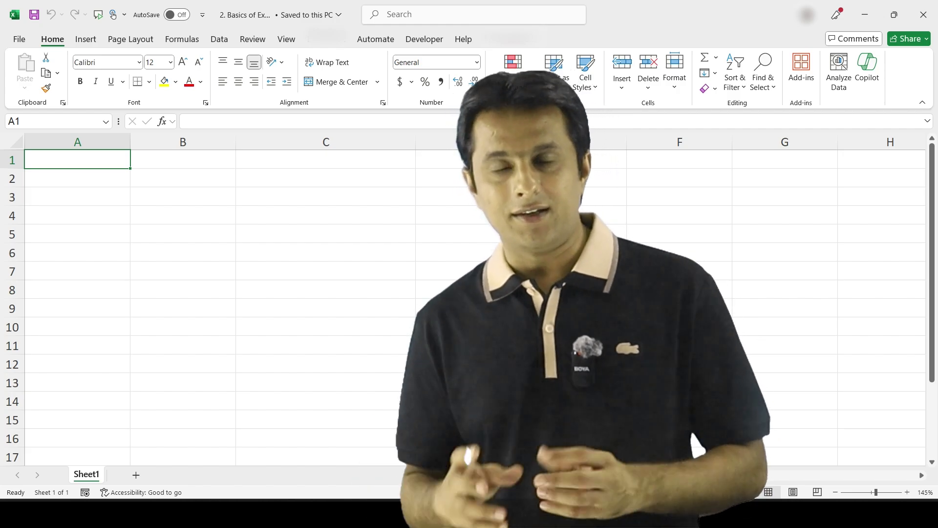
Step: Enter 'TechnoEdge Learning Services' in cell C1, correcting the mistyped letters
{"action": "left_click", "coordinate": [326, 159]}
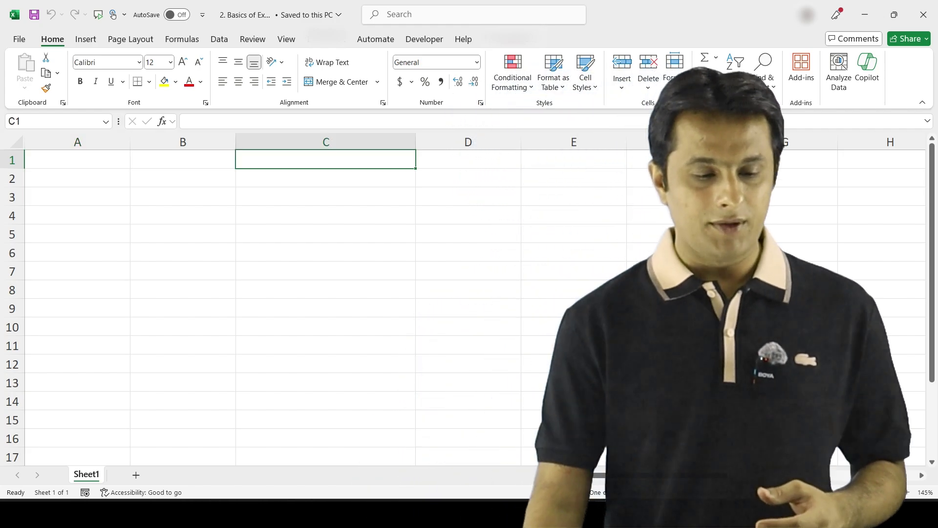
{"action": "key", "text": "ctrl+c"}
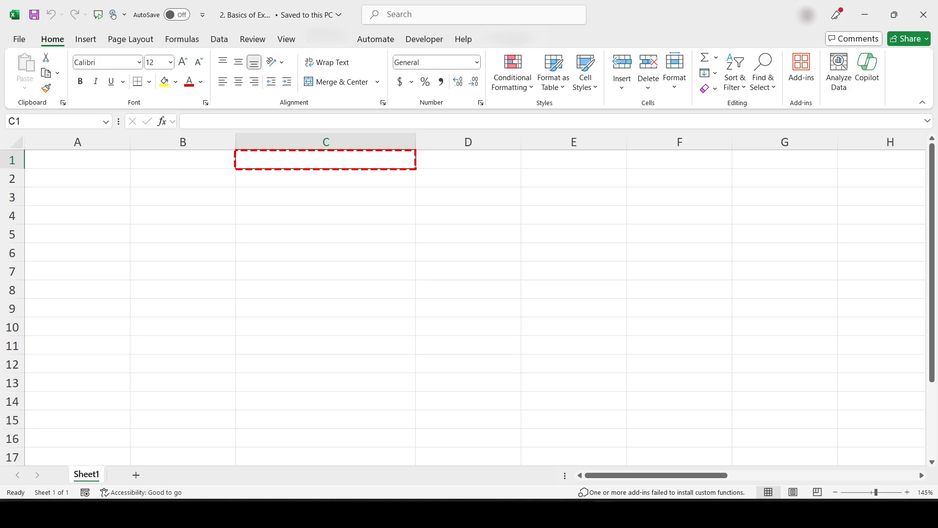
{"action": "type", "text": "Techn"}
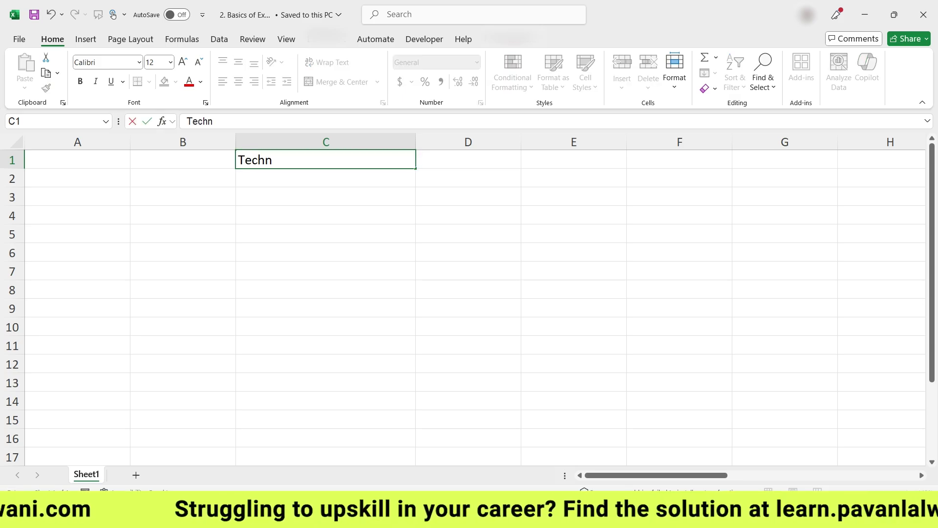
{"action": "type", "text": "oEdge Lar"}
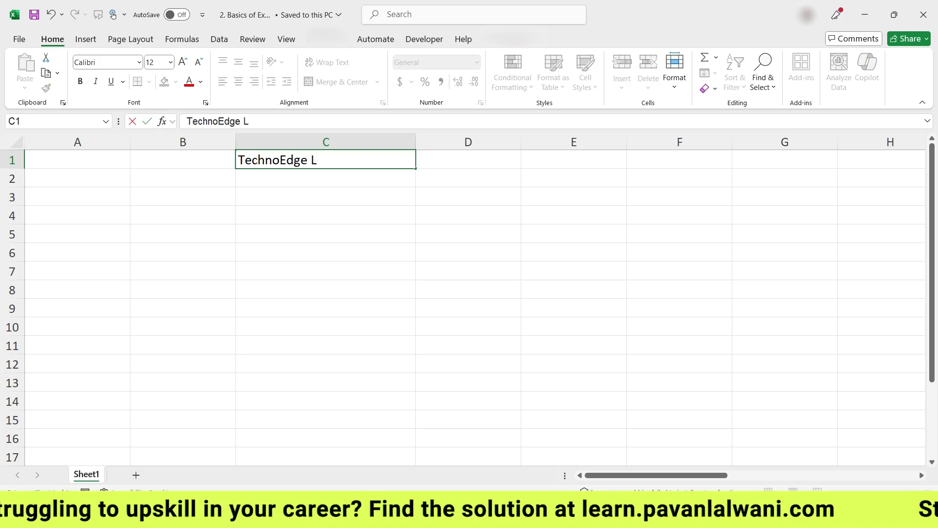
{"action": "key", "text": "BackSpace"}
{"action": "key", "text": "BackSpace"}
{"action": "type", "text": "earning Se"}
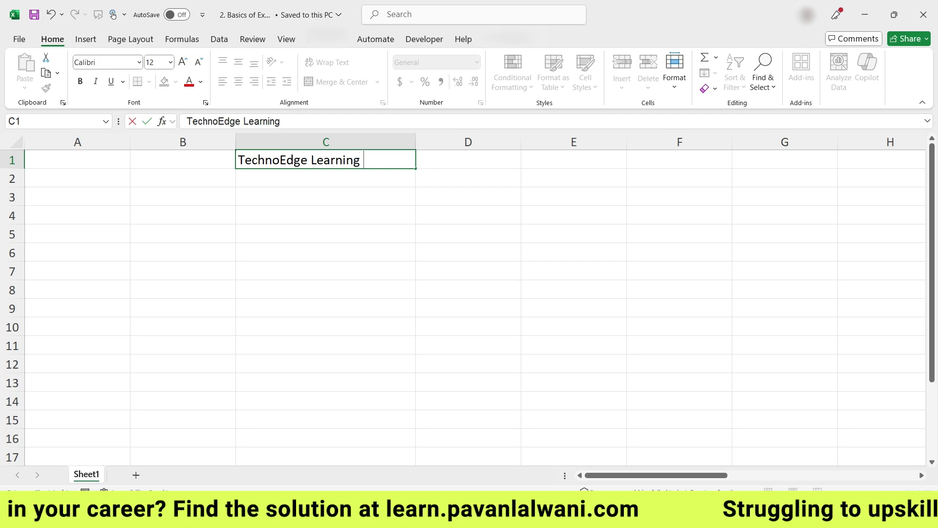
{"action": "type", "text": "rvices"}
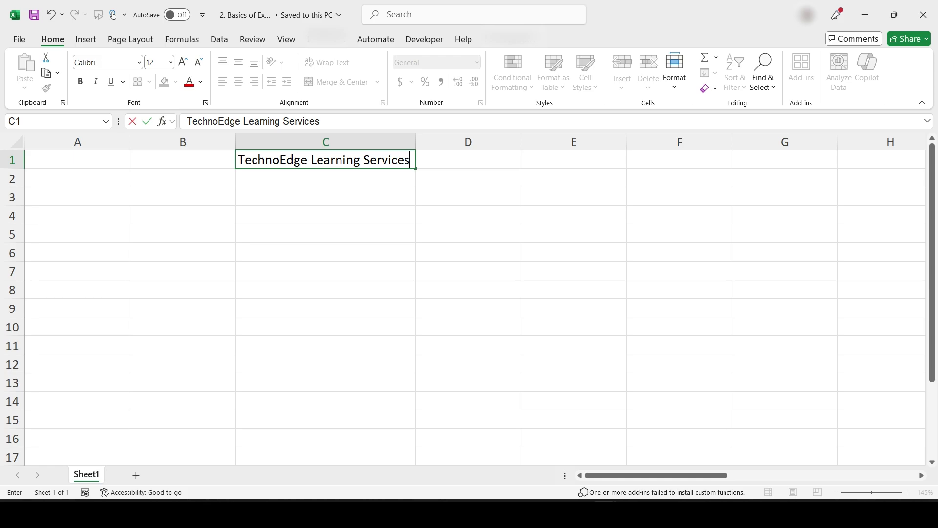
{"action": "key", "text": "Return"}
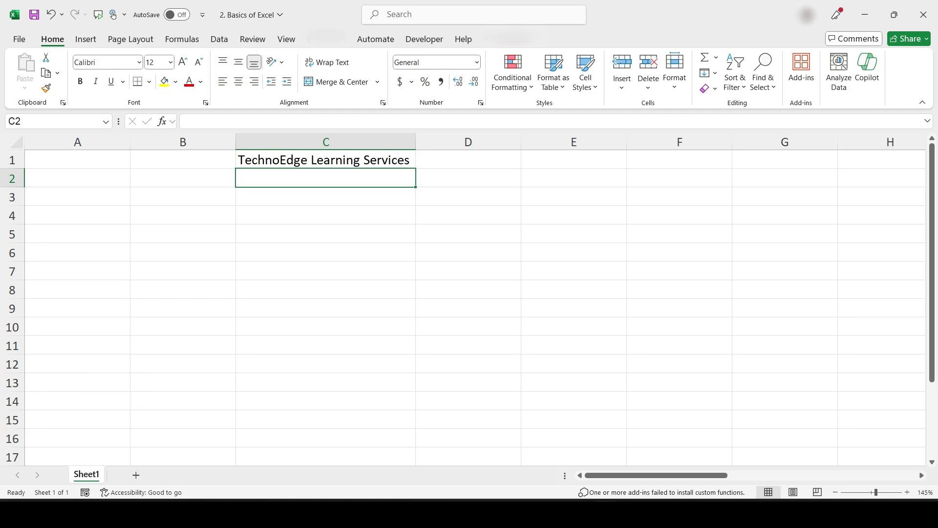
Step: Append 'Pvt Ltd' to C1 so it reads 'TechnoEdge Learning Services Pvt Ltd'
{"action": "left_click", "coordinate": [326, 160]}
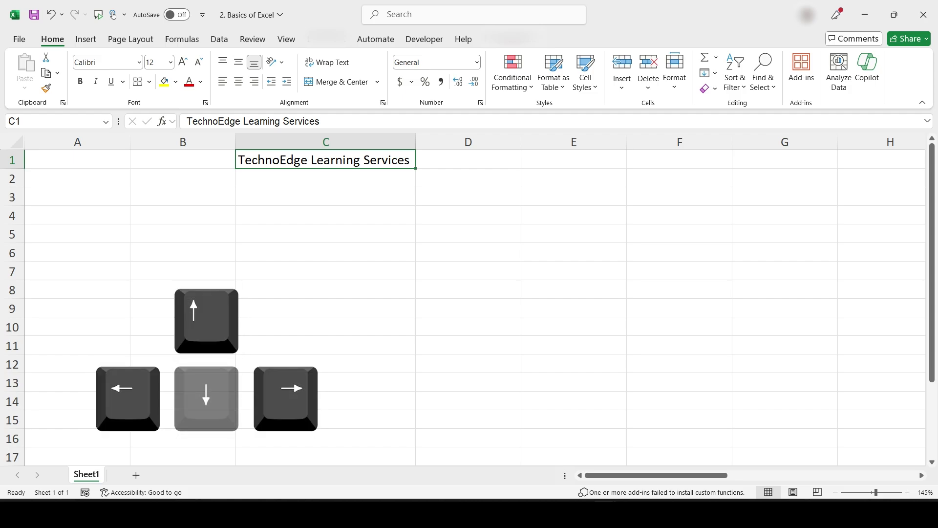
{"action": "key", "text": "Down"}
{"action": "key", "text": "Right"}
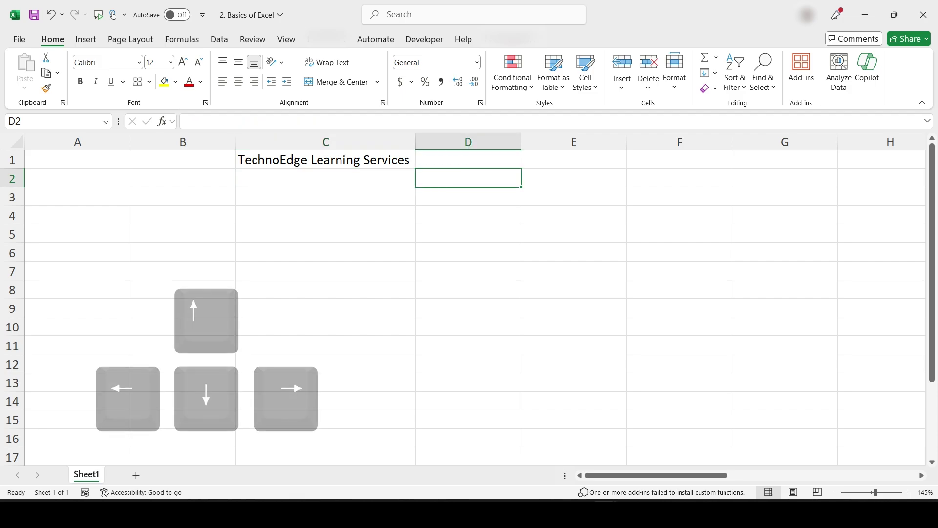
{"action": "key", "text": "Left"}
{"action": "key", "text": "Up"}
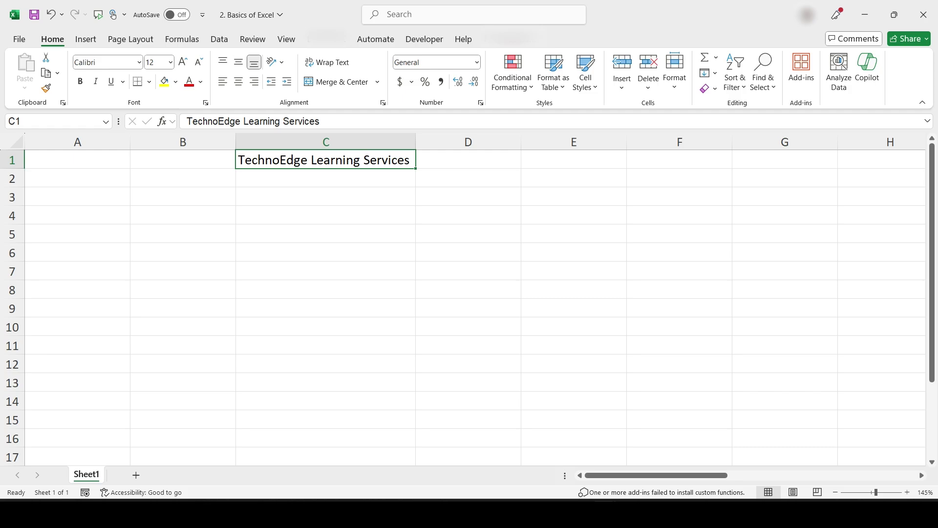
{"action": "double_click", "coordinate": [391, 160]}
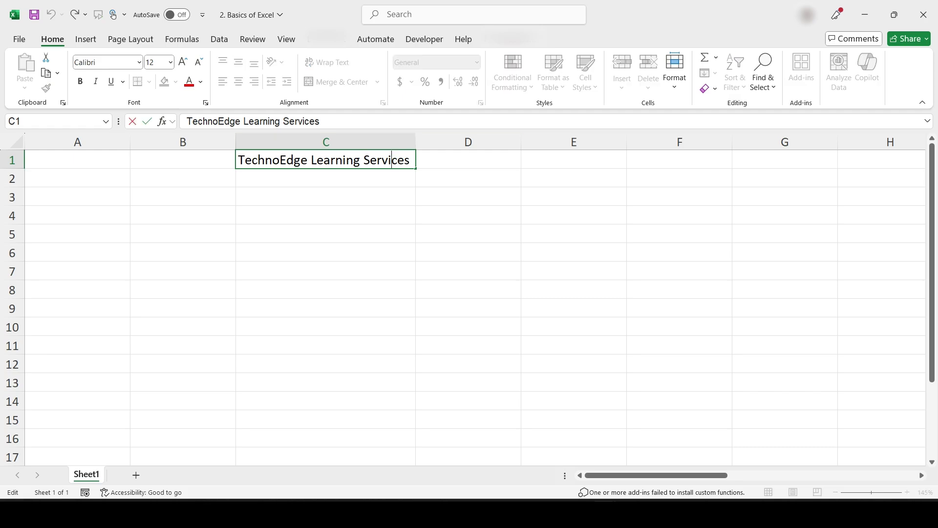
{"action": "type", "text": "Pvt Ltd"}
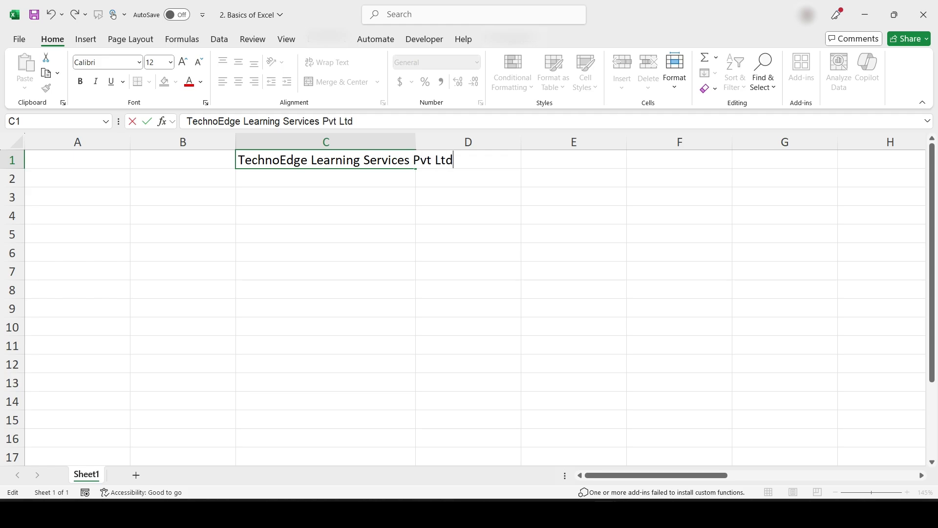
{"action": "key", "text": "Return"}
{"action": "left_click", "coordinate": [326, 160]}
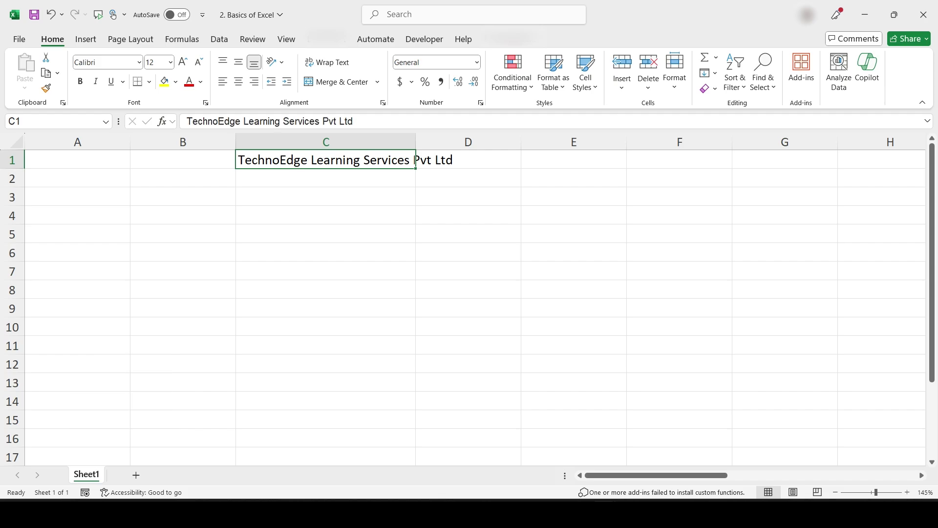
Step: Append 'Pune' to C1 using F2 to edit the cell
{"action": "key", "text": "F2"}
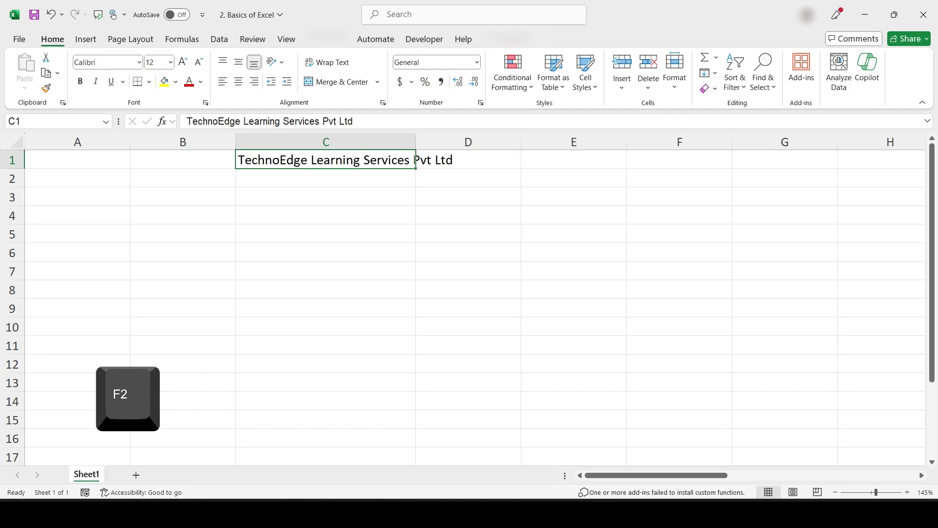
{"action": "key", "text": "F2"}
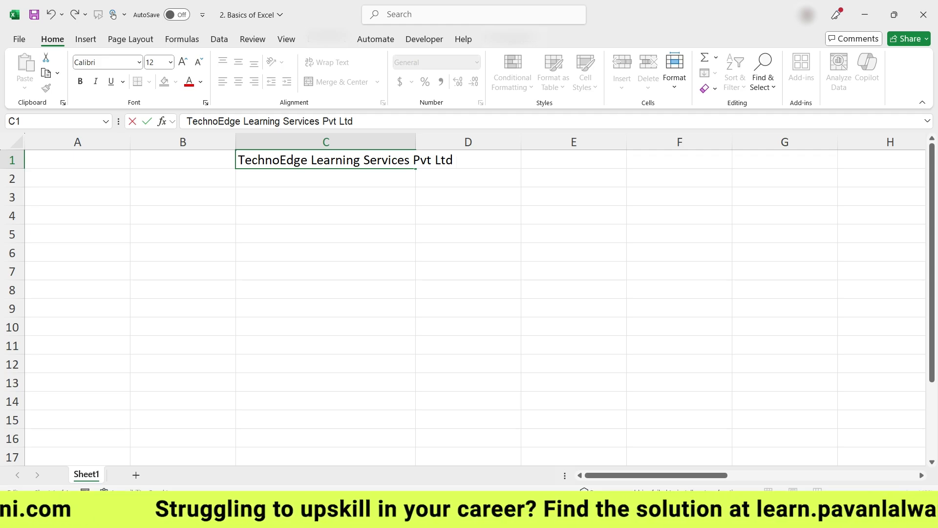
{"action": "type", "text": "Pune"}
{"action": "key", "text": "Return"}
Step: AutoFit column C so the full company name fits
{"action": "left_click", "coordinate": [326, 160]}
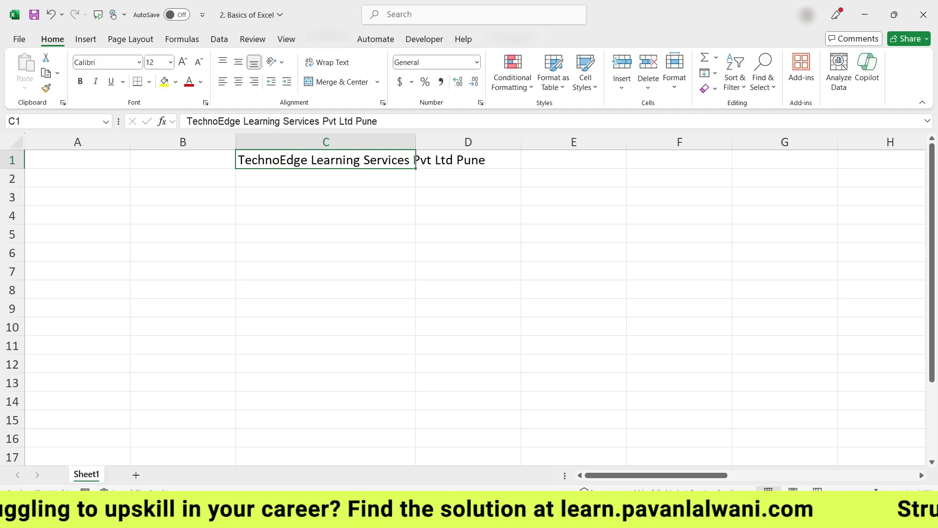
{"action": "double_click", "coordinate": [415, 142]}
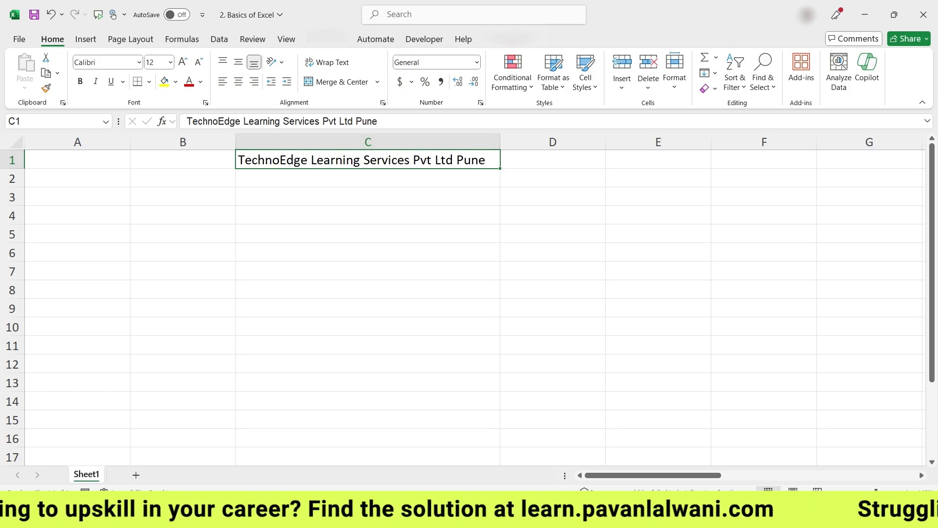
{"action": "left_click", "coordinate": [368, 215]}
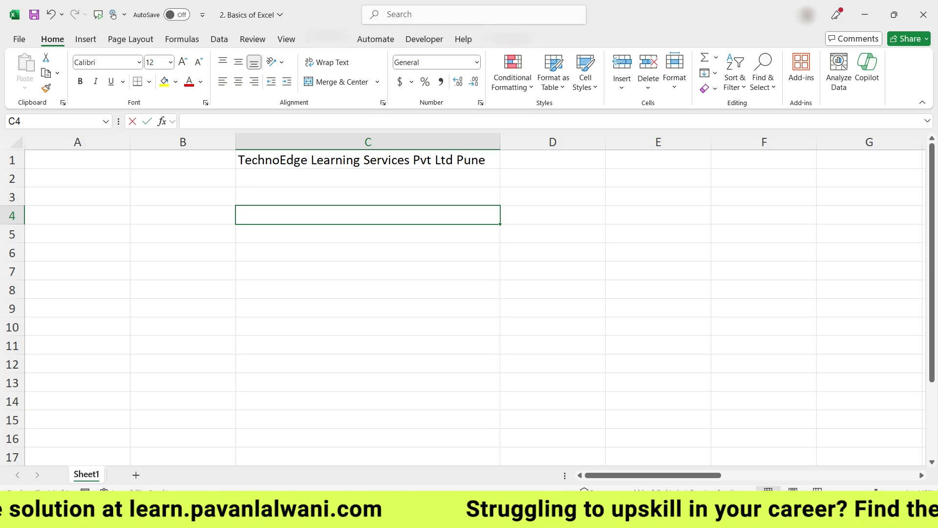
Step: Enter ABC in C4, 123 in C5 and the date 1/1/2024 in C6
{"action": "type", "text": "ABC"}
{"action": "key", "text": "Return"}
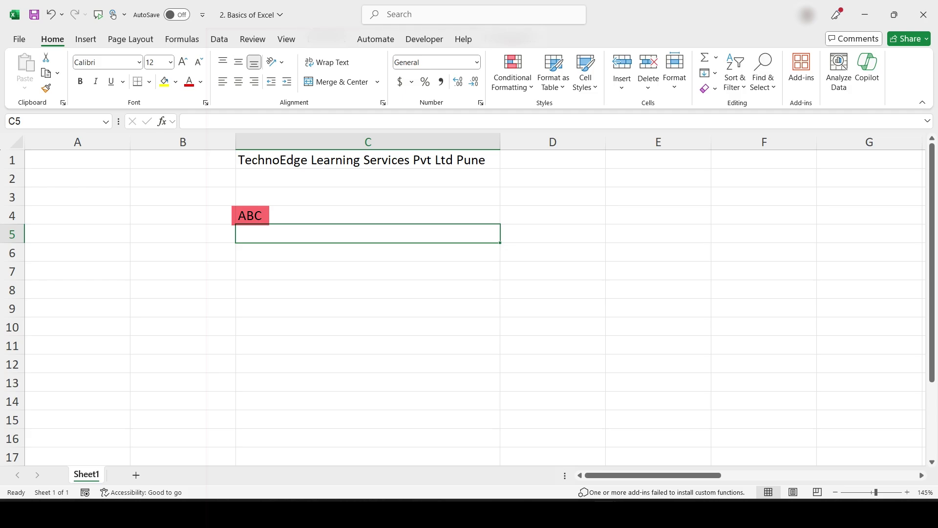
{"action": "type", "text": "123"}
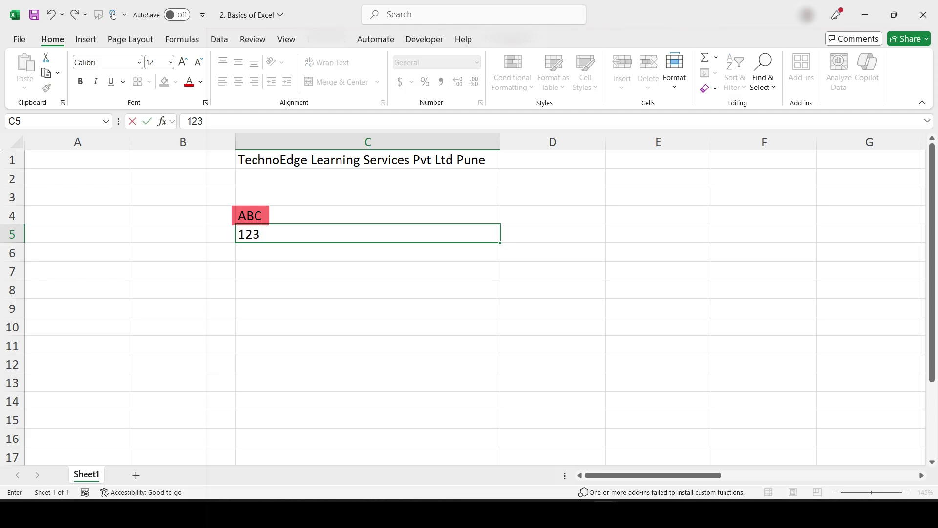
{"action": "key", "text": "Return"}
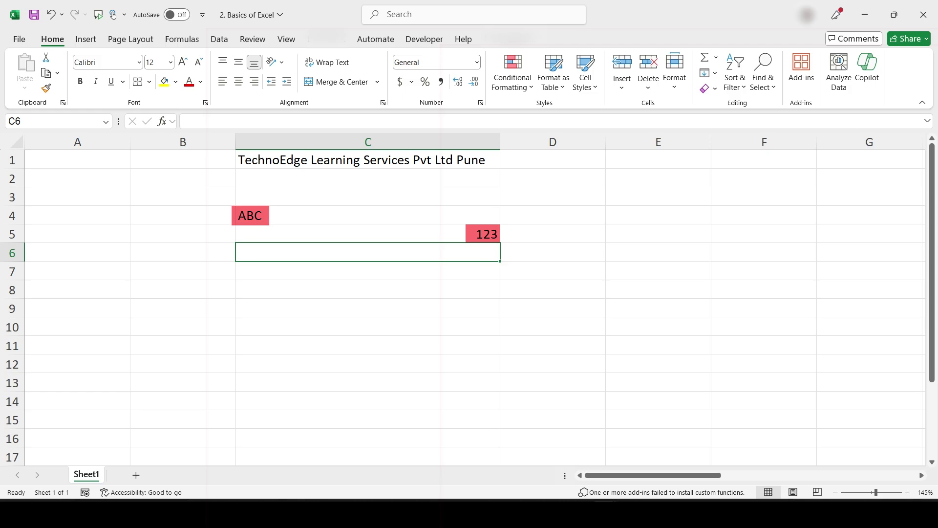
{"action": "type", "text": "1/1"}
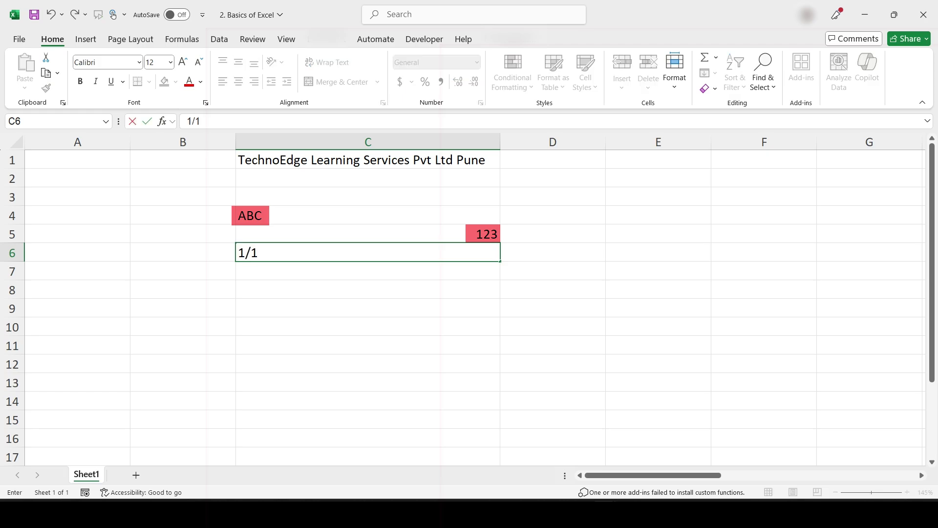
{"action": "type", "text": "/2024"}
{"action": "key", "text": "Return"}
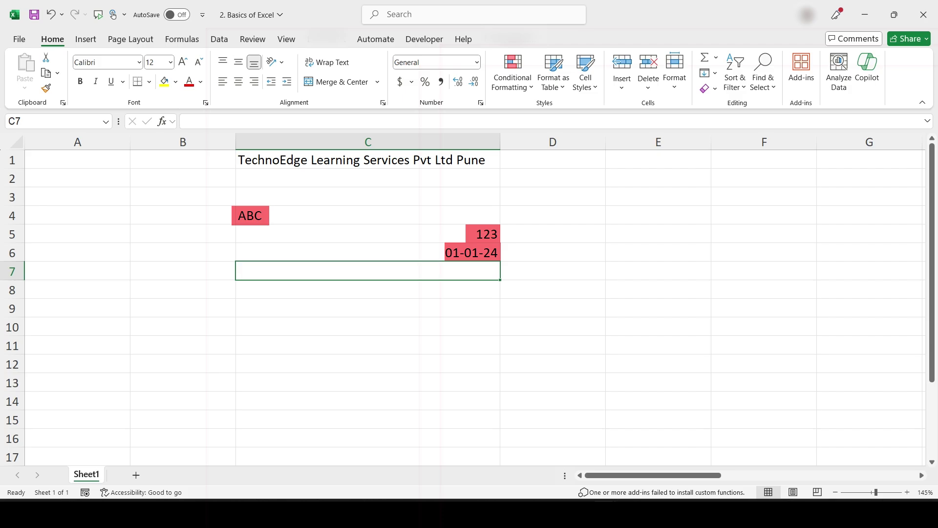
{"action": "type", "text": "=1"}
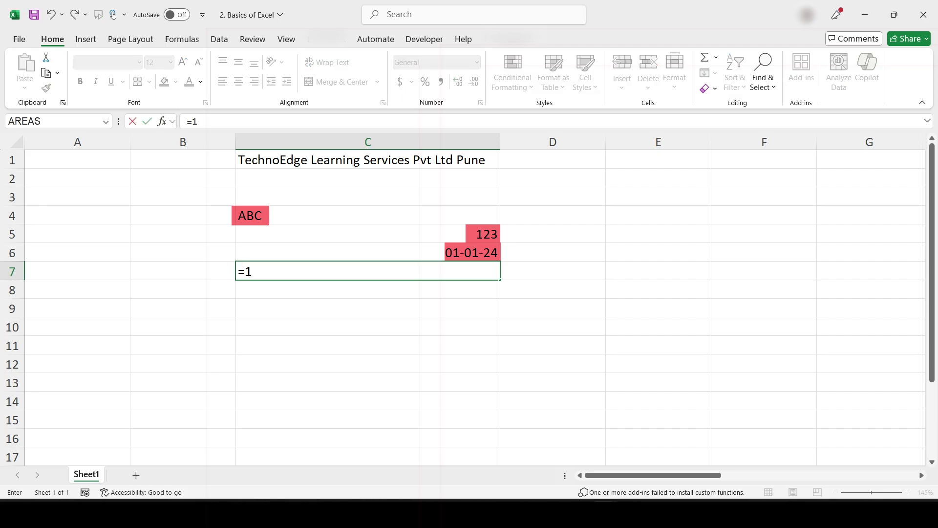
Step: Enter the formula =1/0 in C7, producing the #DIV/0! error
{"action": "key", "text": "BackSpace"}
{"action": "type", "text": "1/0"}
{"action": "key", "text": "Return"}
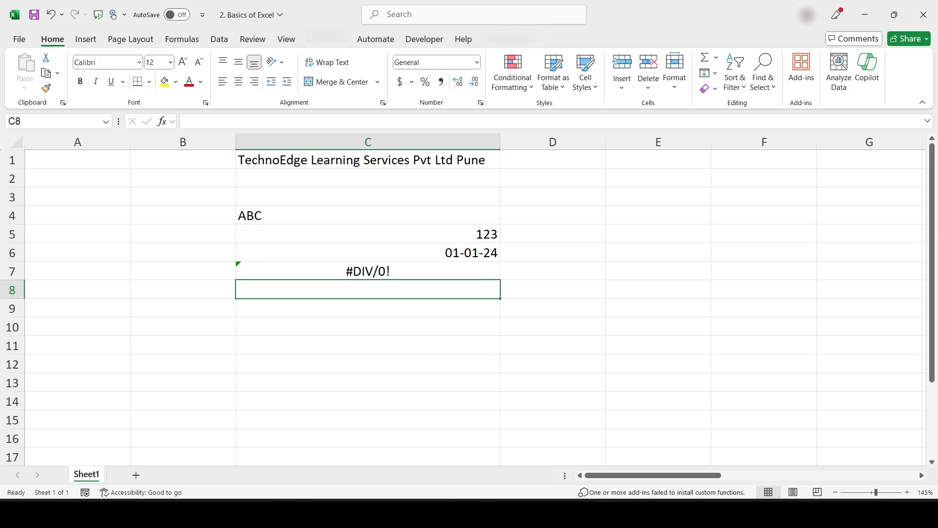
Step: Enter FALSE() in C8 and TRUE in C9
{"action": "type", "text": "="}
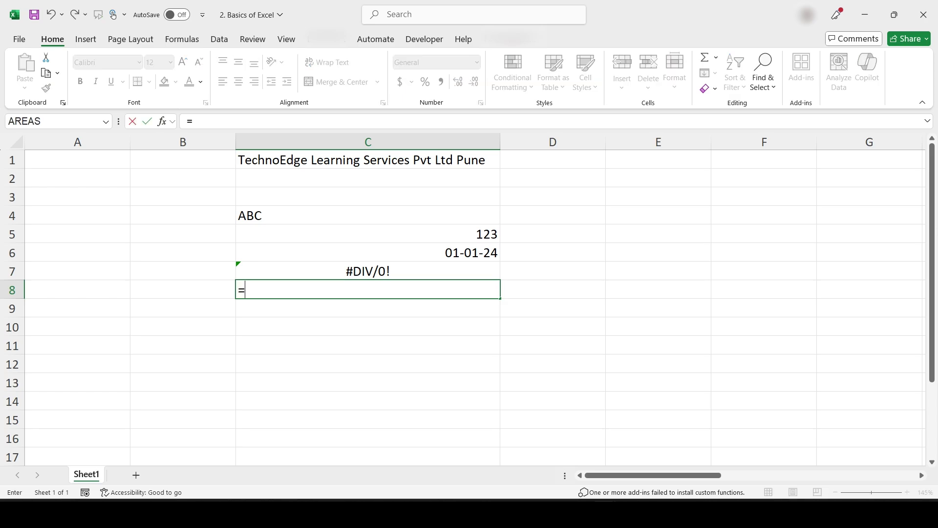
{"action": "type", "text": "False"}
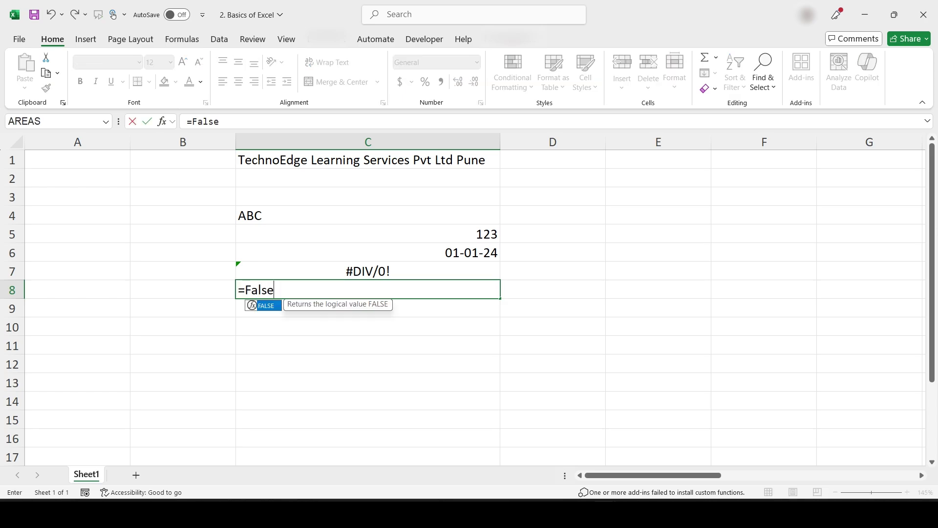
{"action": "key", "text": "Tab"}
{"action": "type", "text": ")"}
{"action": "key", "text": "Return"}
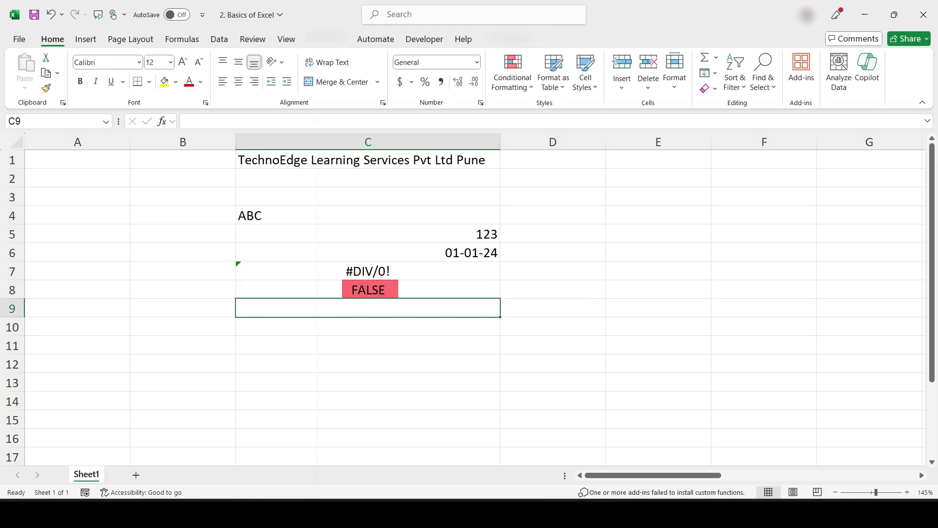
{"action": "type", "text": "True"}
{"action": "key", "text": "Return"}
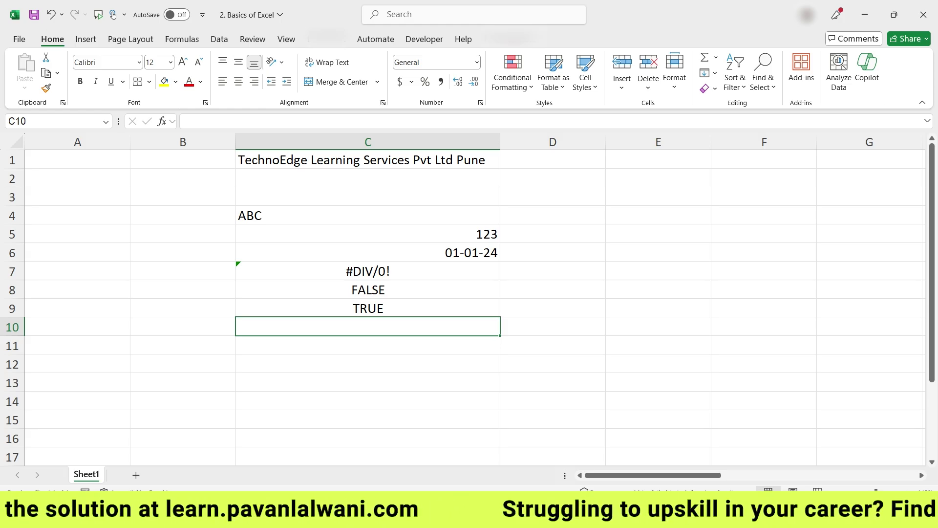
Step: Enter =SUM(1,5) in C12 so the cell displays 6
{"action": "key", "text": "Up"}
{"action": "key", "text": "Up"}
{"action": "key", "text": "Up"}
{"action": "key", "text": "Up"}
{"action": "key", "text": "Up"}
{"action": "key", "text": "Up"}
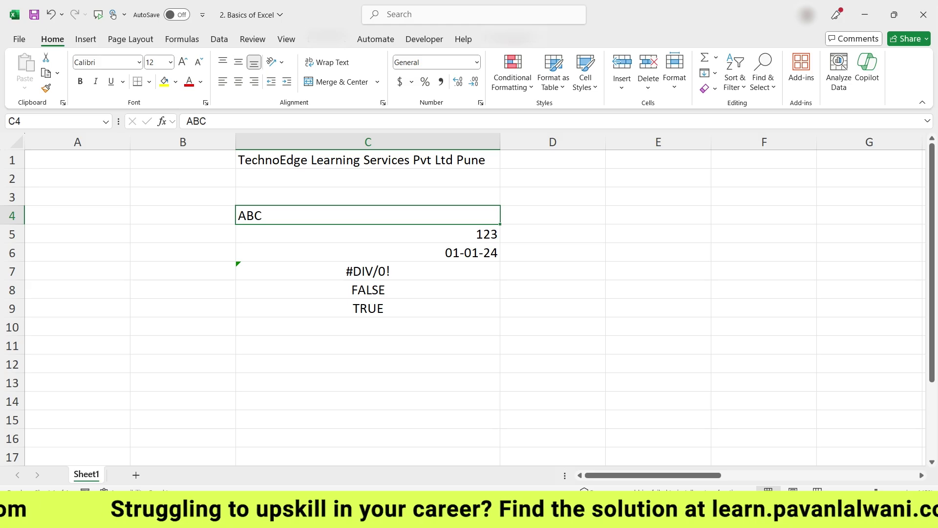
{"action": "key", "text": "Down"}
{"action": "key", "text": "Down"}
{"action": "key", "text": "Down"}
{"action": "key", "text": "Down"}
{"action": "key", "text": "Down"}
{"action": "key", "text": "Down"}
{"action": "key", "text": "Down"}
{"action": "key", "text": "Down"}
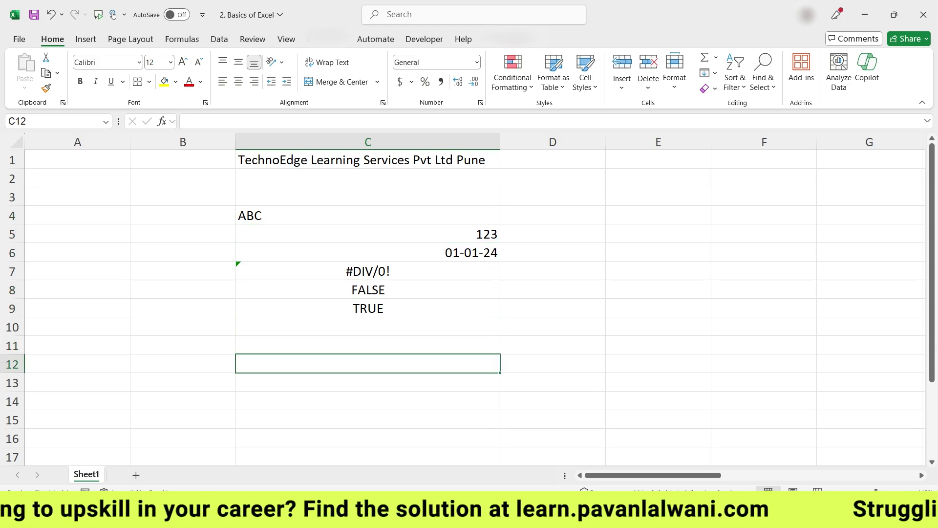
{"action": "type", "text": "=sum"}
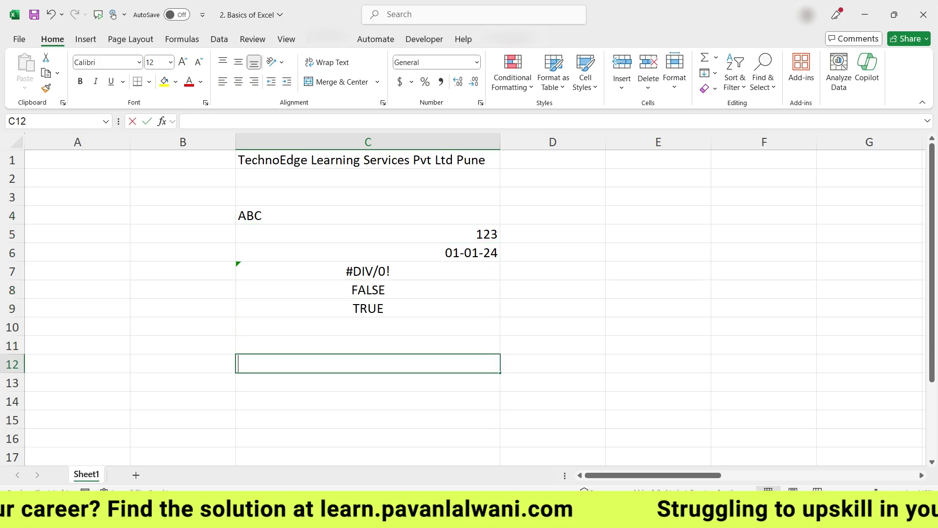
{"action": "key", "text": "Tab"}
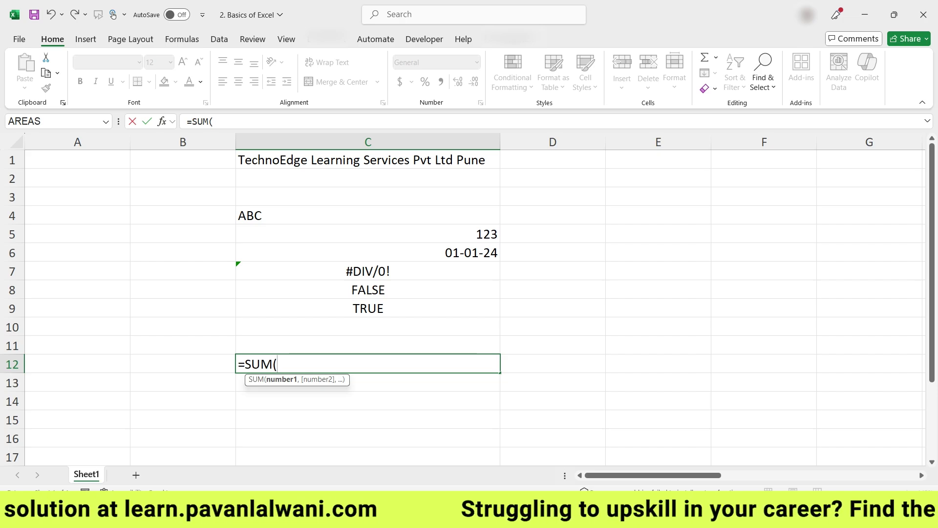
{"action": "type", "text": "1,5)"}
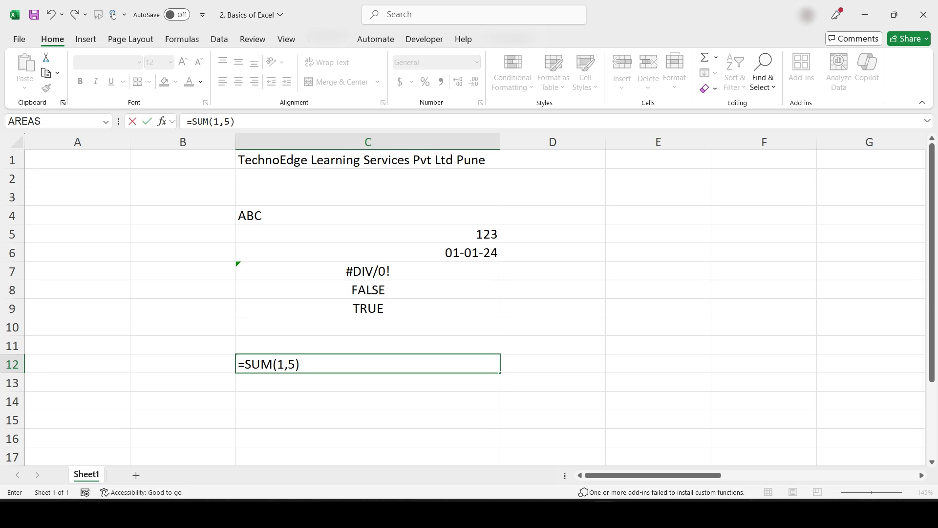
{"action": "key", "text": "Return"}
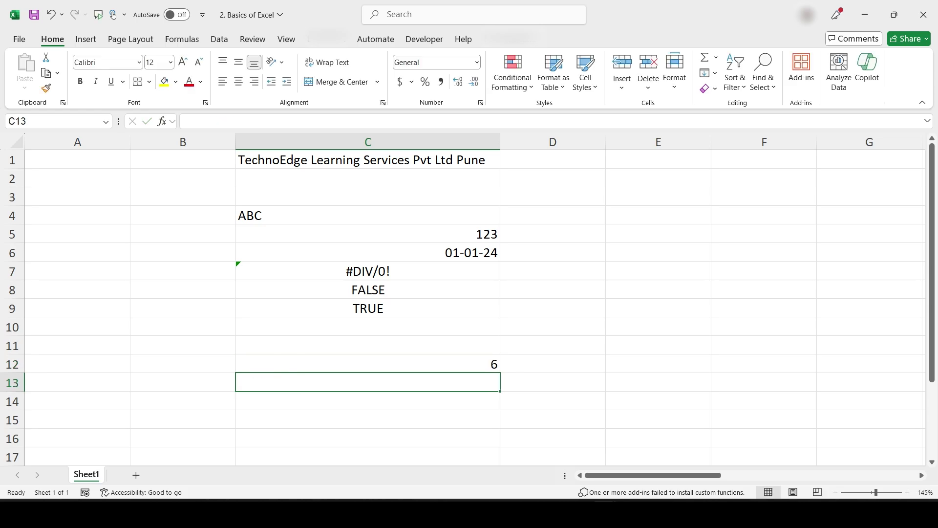
Step: Inspect the SUM formula in C12 and the entries in C5 and C6
{"action": "left_click", "coordinate": [368, 364]}
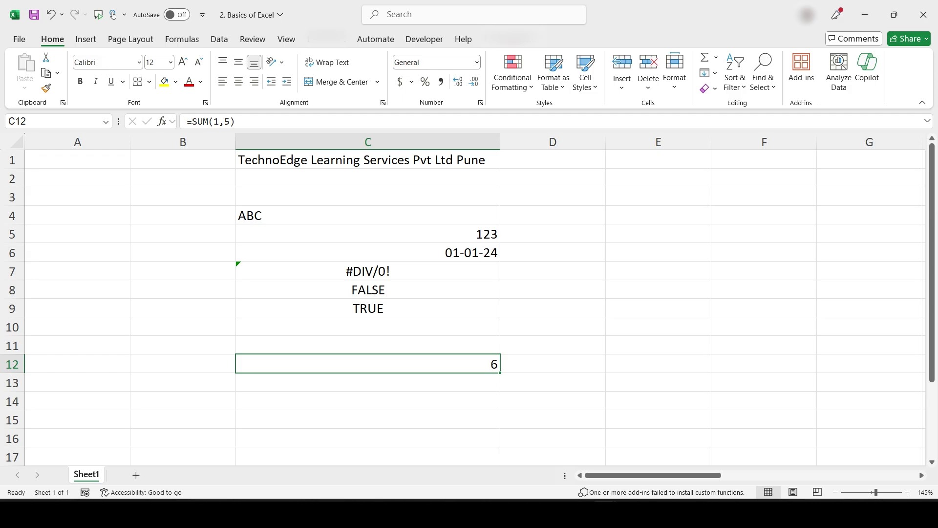
{"action": "key", "text": "Up"}
{"action": "key", "text": "Up"}
{"action": "key", "text": "Up"}
{"action": "key", "text": "Up"}
{"action": "key", "text": "Up"}
{"action": "key", "text": "Up"}
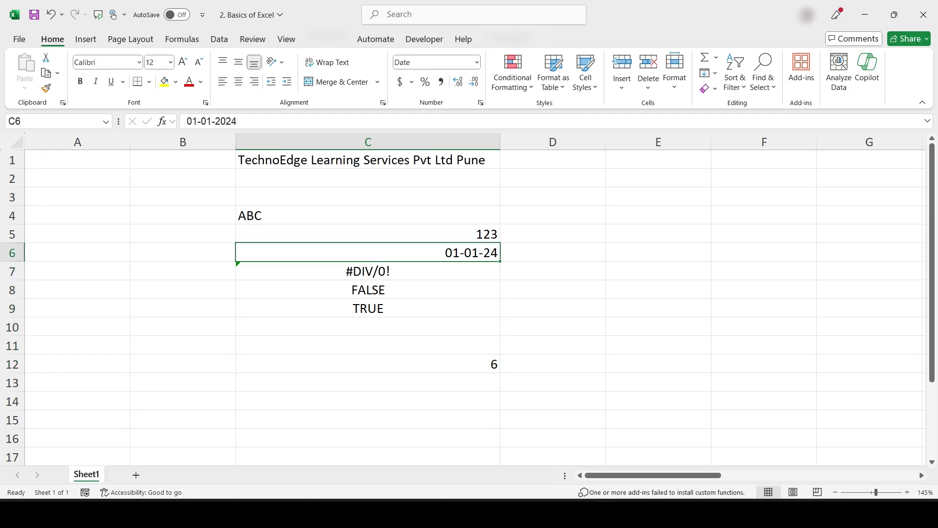
{"action": "key", "text": "F2"}
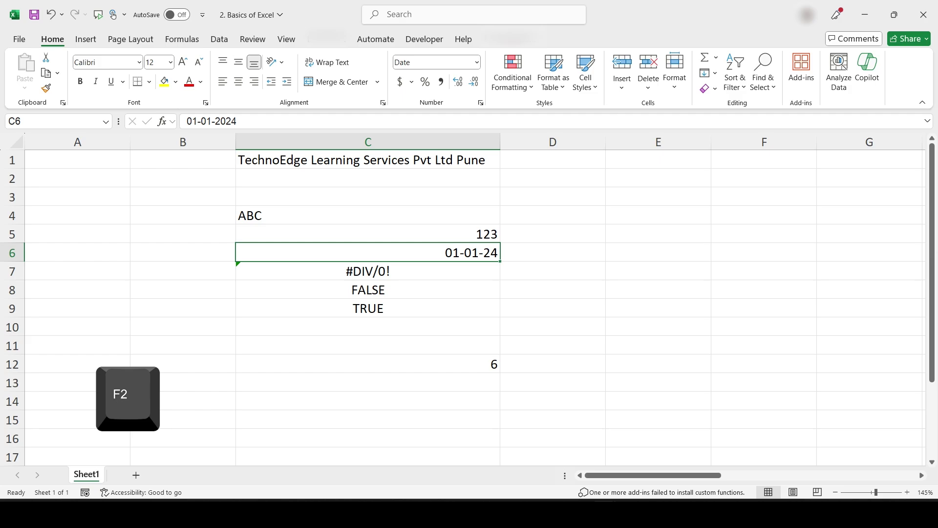
{"action": "key", "text": "Up"}
{"action": "key", "text": "Down"}
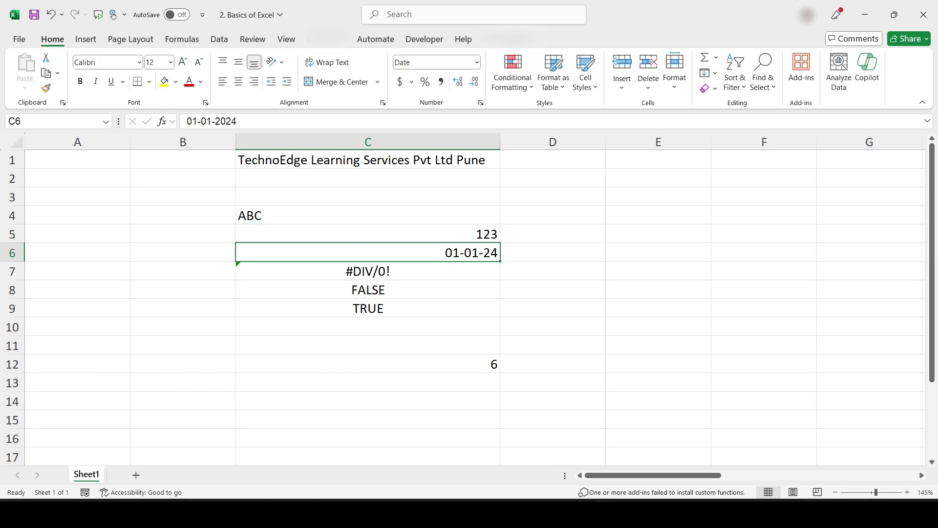
Step: Edit C4 in the formula bar so it reads 'ABC DEF'
{"action": "left_click", "coordinate": [368, 215]}
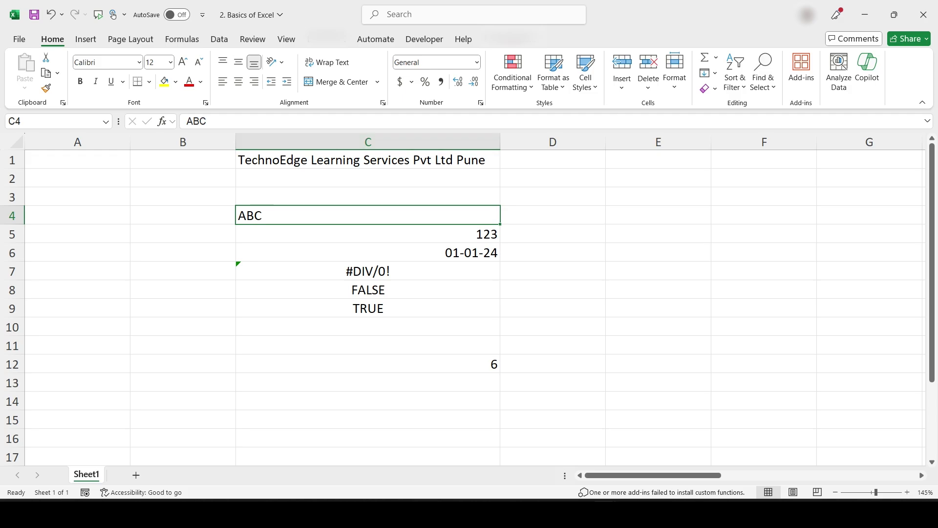
{"action": "left_click", "coordinate": [364, 122]}
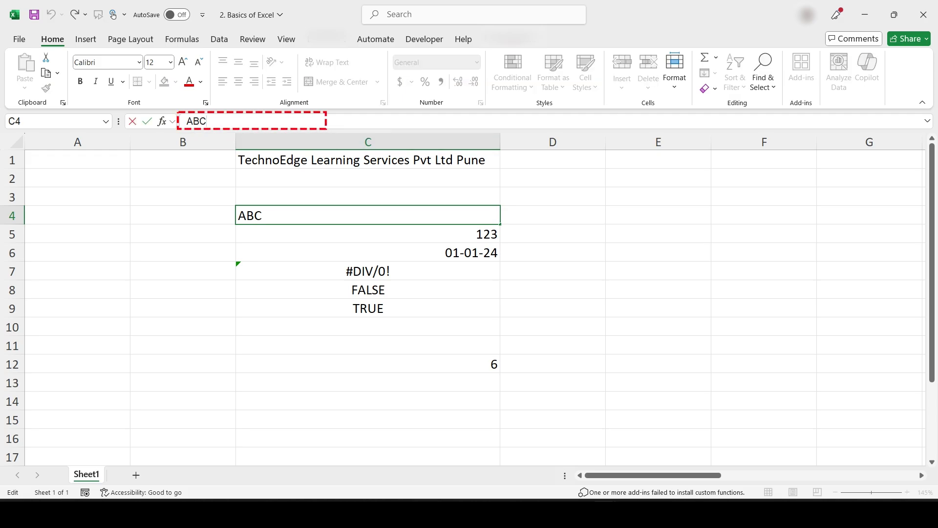
{"action": "type", "text": "DEF"}
{"action": "key", "text": "Return"}
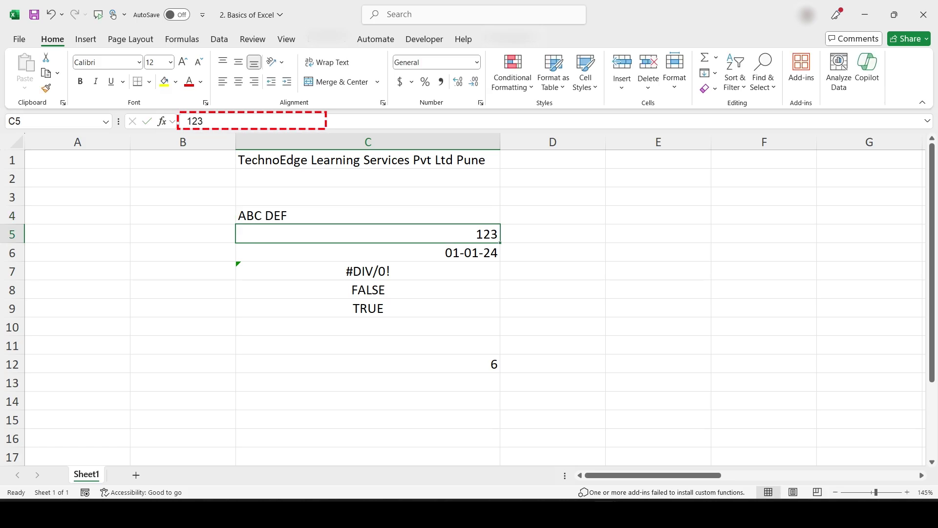
{"action": "left_click", "coordinate": [368, 215]}
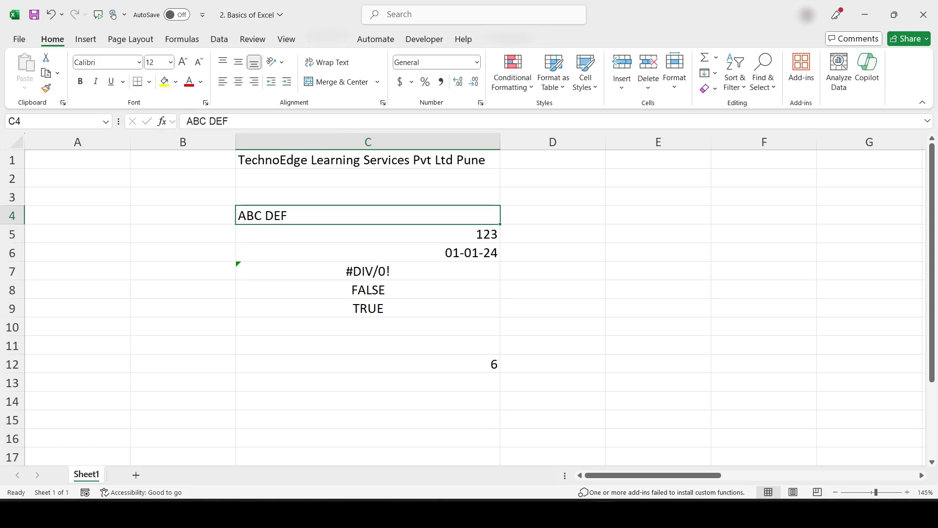
{"action": "left_click_drag", "start_coordinate": [653, 475], "coordinate": [697, 475]}
{"action": "left_click", "coordinate": [406, 159]}
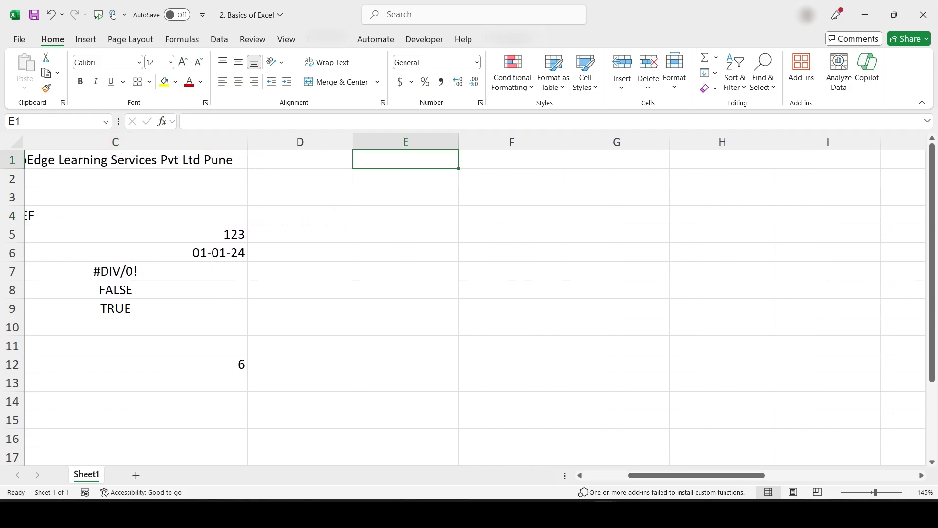
Step: Enter Monday in cell E1
{"action": "type", "text": "Monday"}
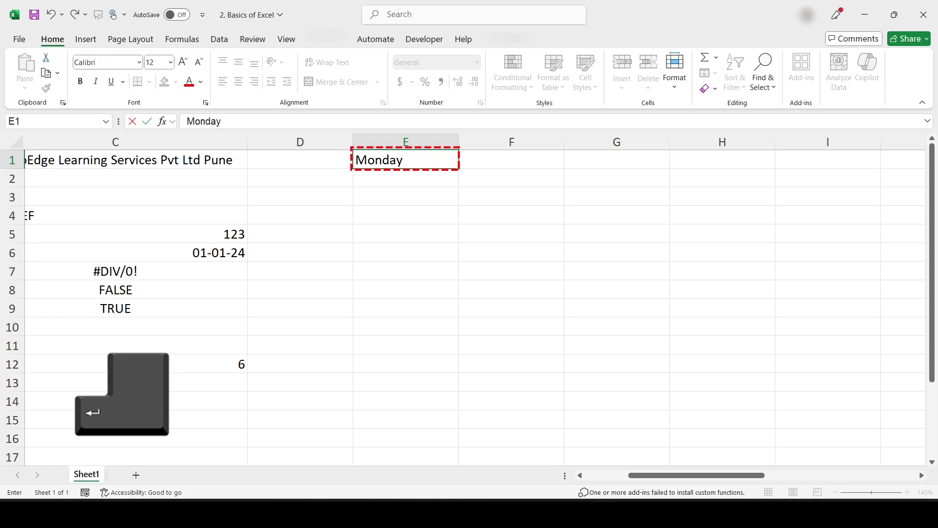
{"action": "key", "text": "Return"}
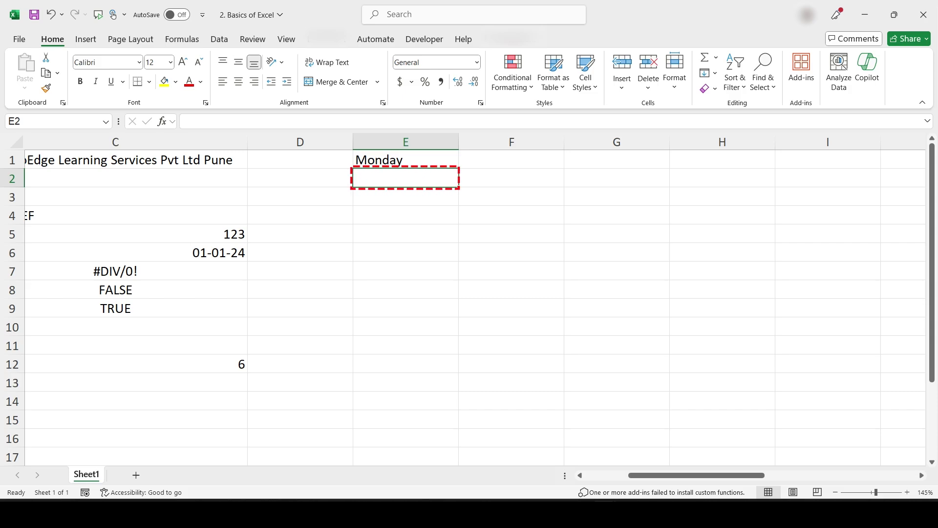
{"action": "left_click", "coordinate": [512, 178]}
{"action": "left_click", "coordinate": [512, 160]}
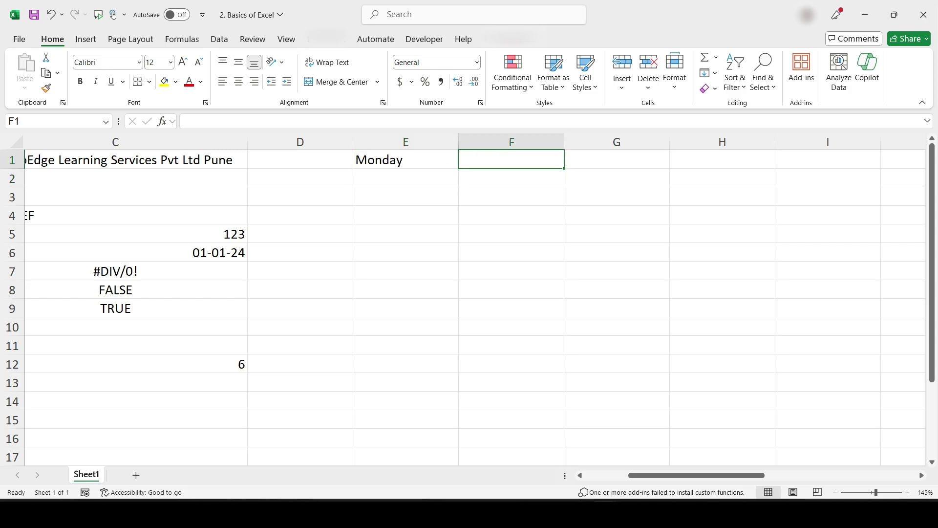
Step: Enter Monday in F1 and fill the day series down to F10, ending Wednesday
{"action": "scroll", "coordinate": [333, 314], "scroll_direction": "right", "scroll_amount": 3}
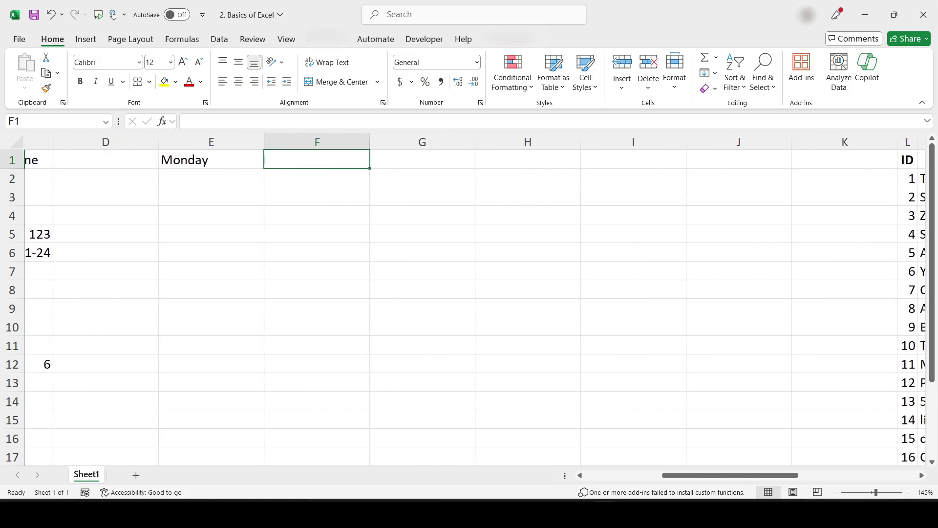
{"action": "type", "text": "Monday"}
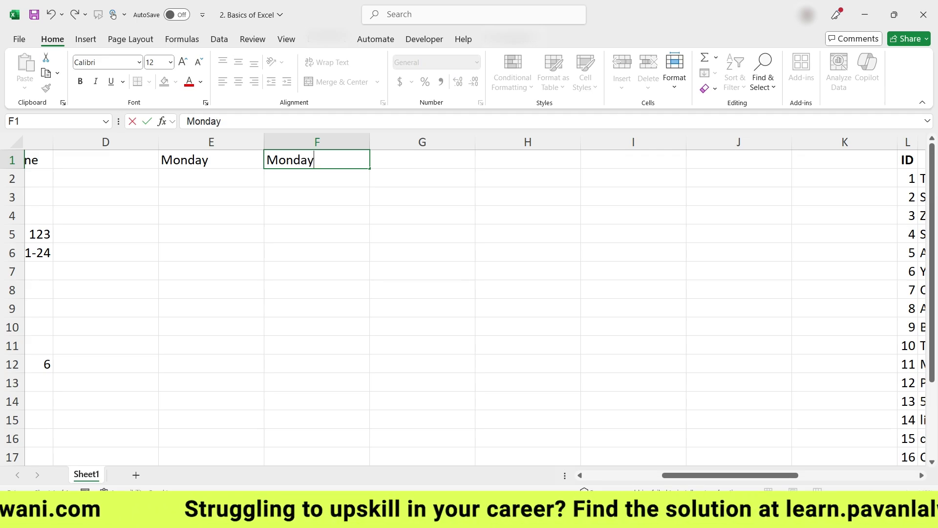
{"action": "key", "text": "ctrl+Return"}
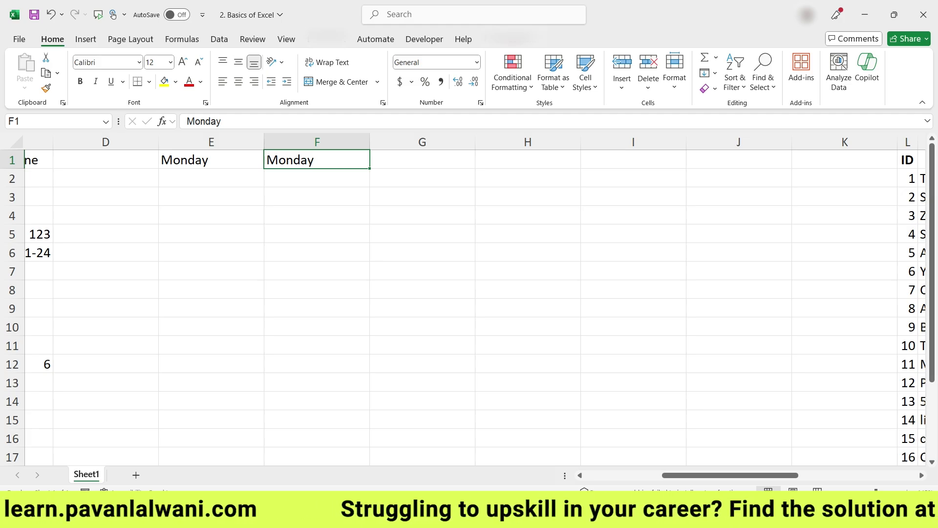
{"action": "type", "text": "Monday"}
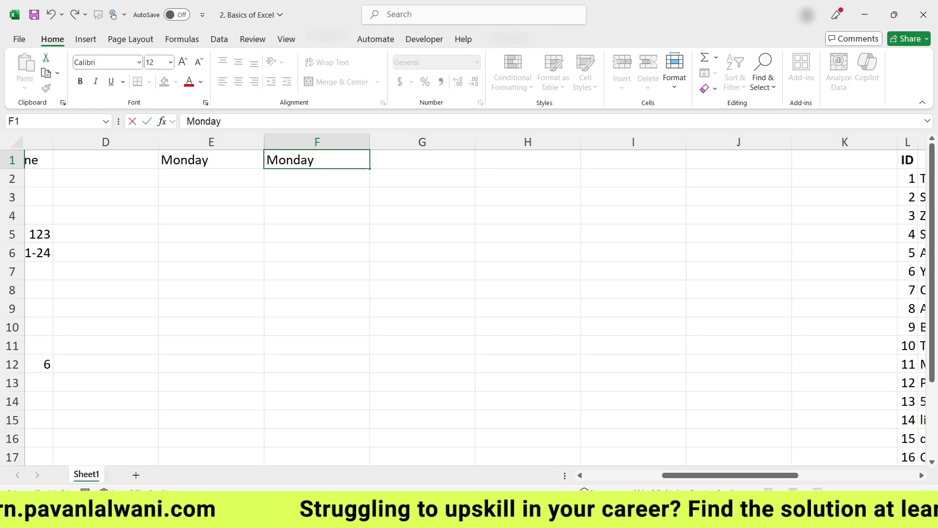
{"action": "key", "text": "ctrl+Return"}
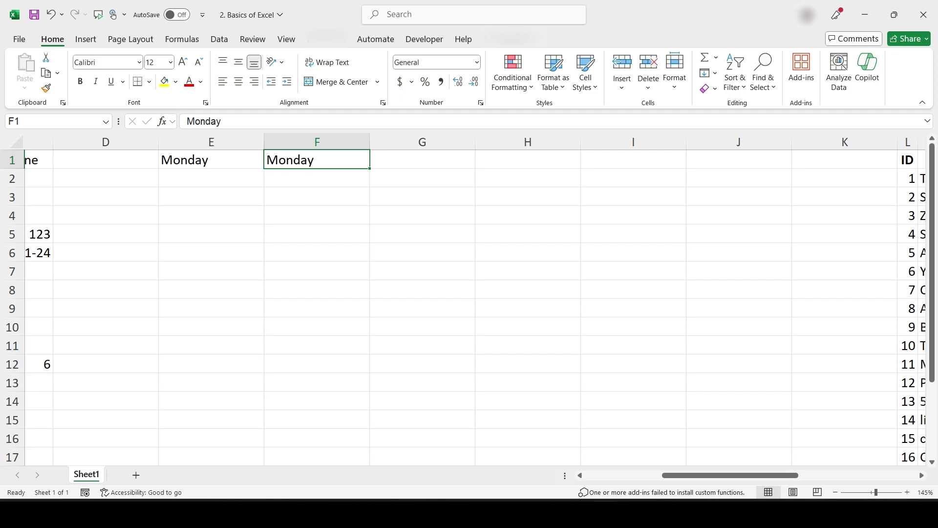
{"action": "left_click_drag", "start_coordinate": [369, 168], "coordinate": [372, 330]}
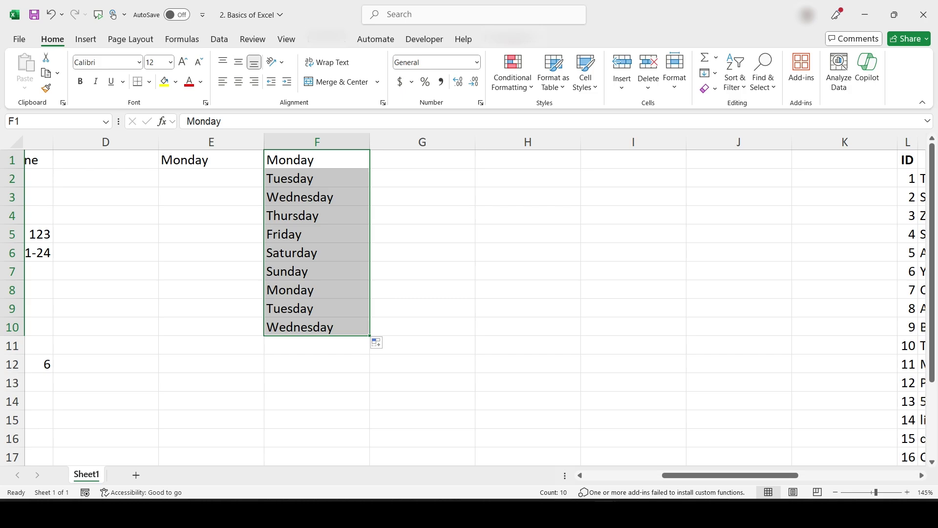
{"action": "left_click", "coordinate": [422, 159]}
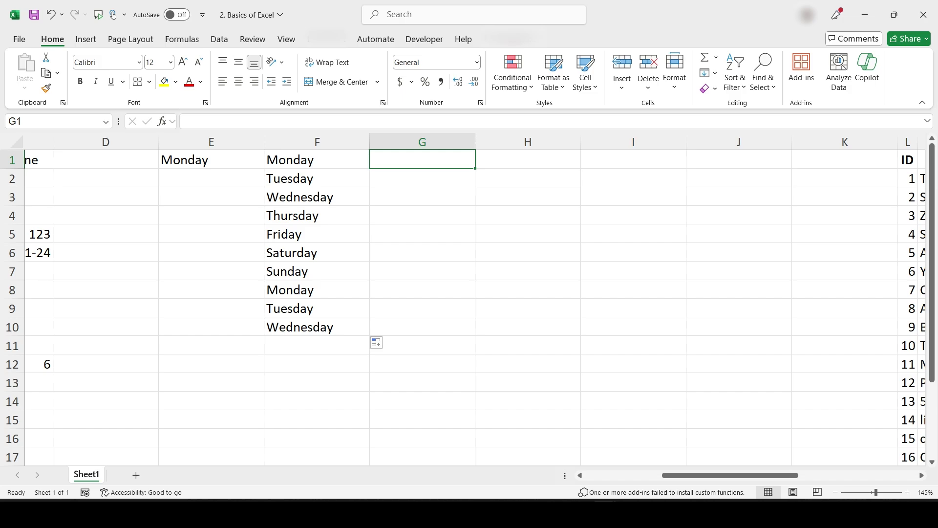
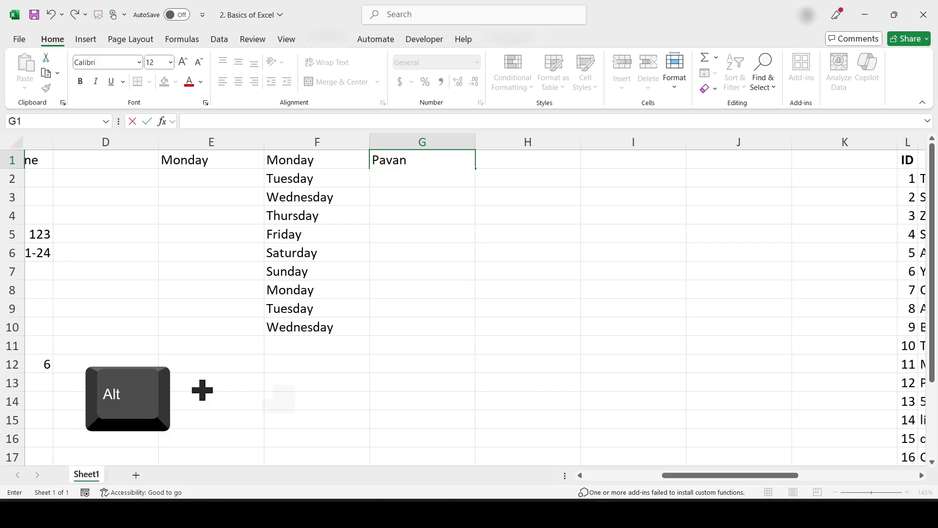
Step: Enter the person's first name, surname, city and country on four lines in G1
{"action": "key", "text": "alt+Return"}
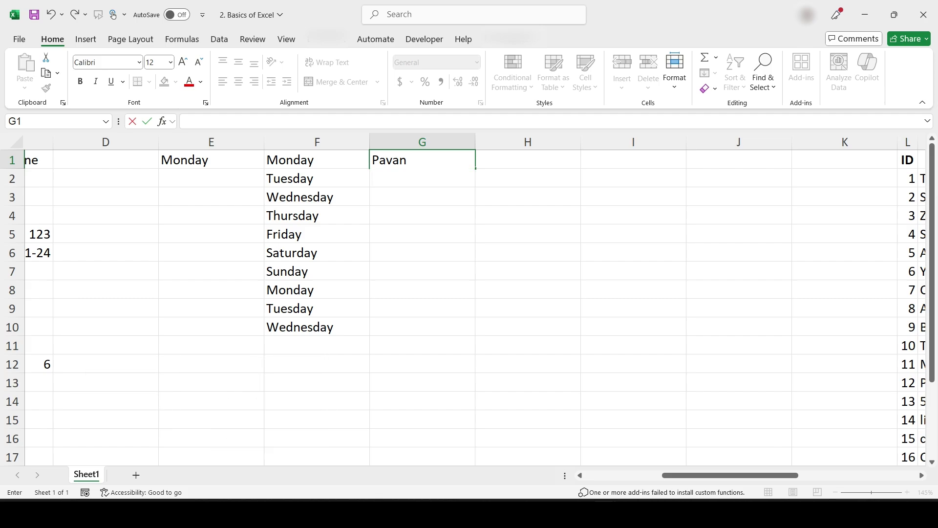
{"action": "key", "text": "alt+Return"}
{"action": "type", "text": "Pune"}
{"action": "key", "text": "alt+Return"}
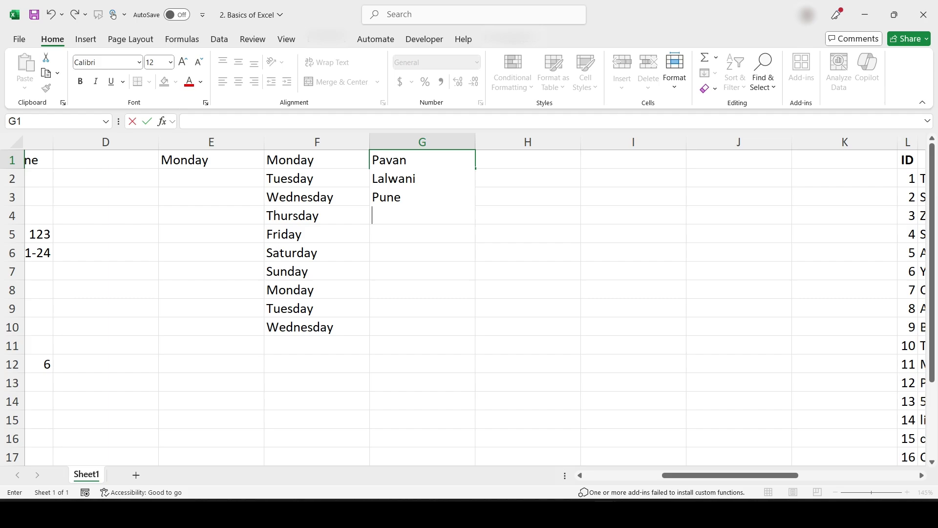
{"action": "type", "text": "Inida"}
{"action": "key", "text": "BackSpace"}
{"action": "key", "text": "BackSpace"}
{"action": "key", "text": "BackSpace"}
{"action": "type", "text": "dia"}
{"action": "key", "text": "Return"}
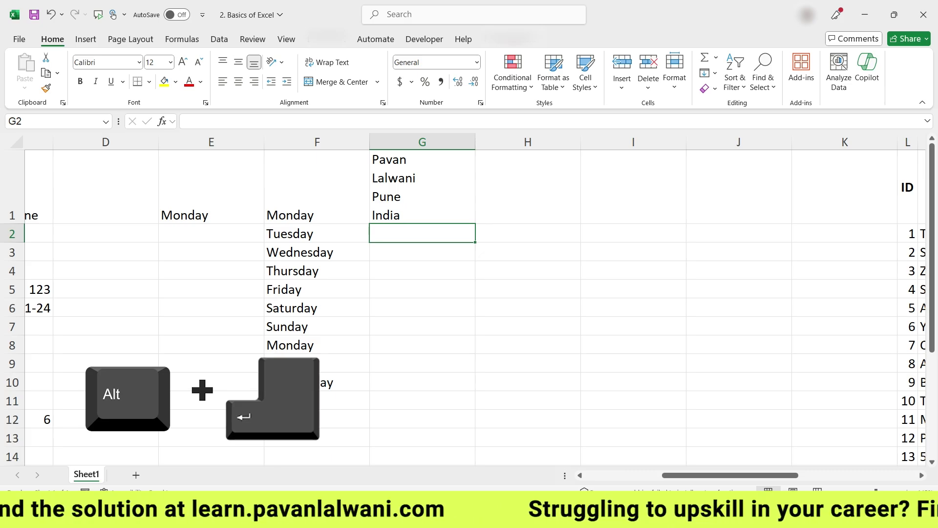
Step: Stack the letters A, B, C and D on separate lines inside G5
{"action": "left_click", "coordinate": [422, 288]}
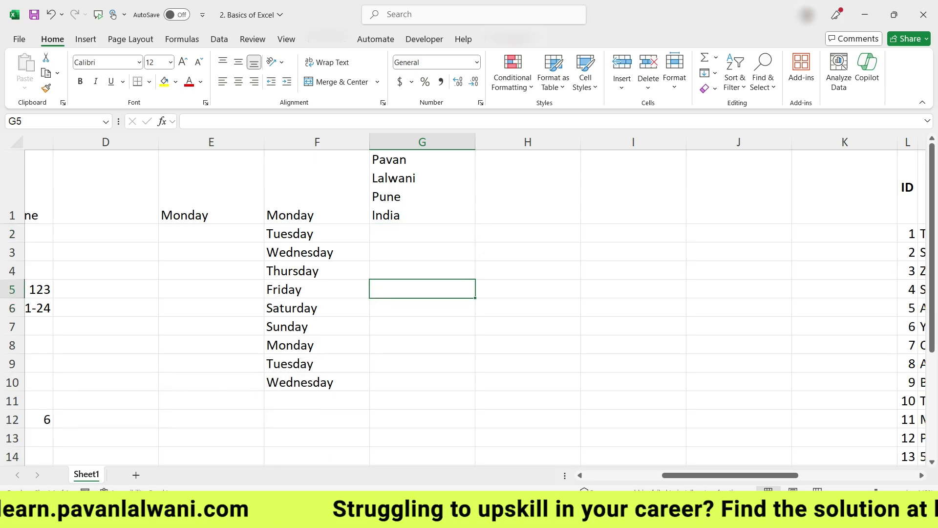
{"action": "type", "text": "A"}
{"action": "key", "text": "alt+Return"}
{"action": "type", "text": "B"}
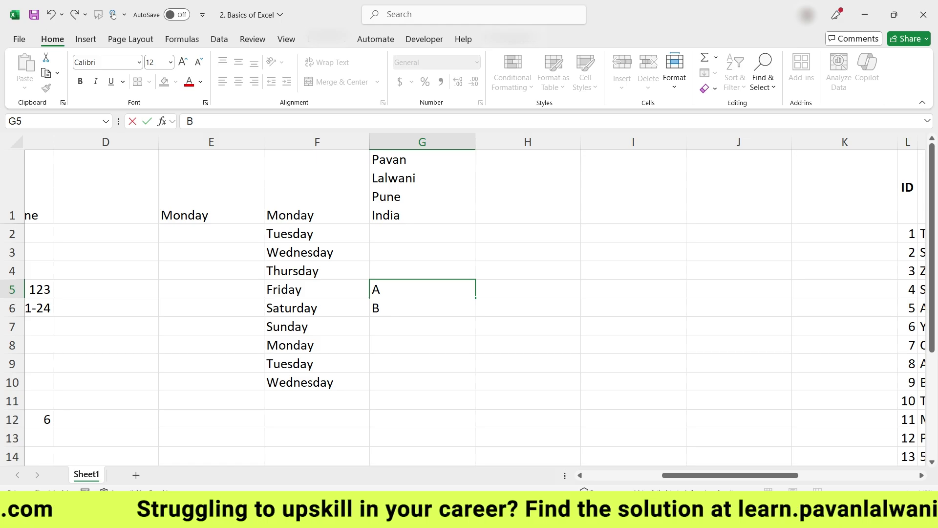
{"action": "key", "text": "alt+Return"}
{"action": "type", "text": "D"}
{"action": "key", "text": "BackSpace"}
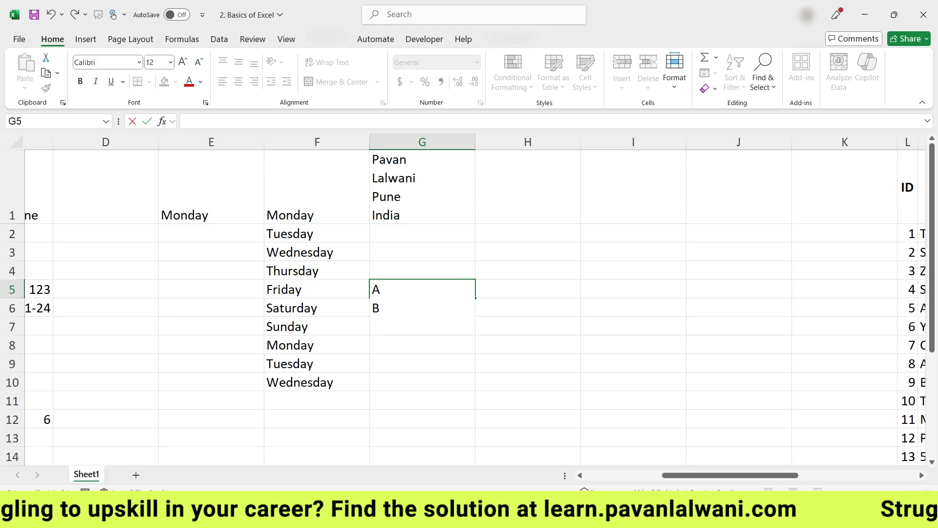
{"action": "type", "text": "C"}
{"action": "key", "text": "alt+Return"}
{"action": "type", "text": "D"}
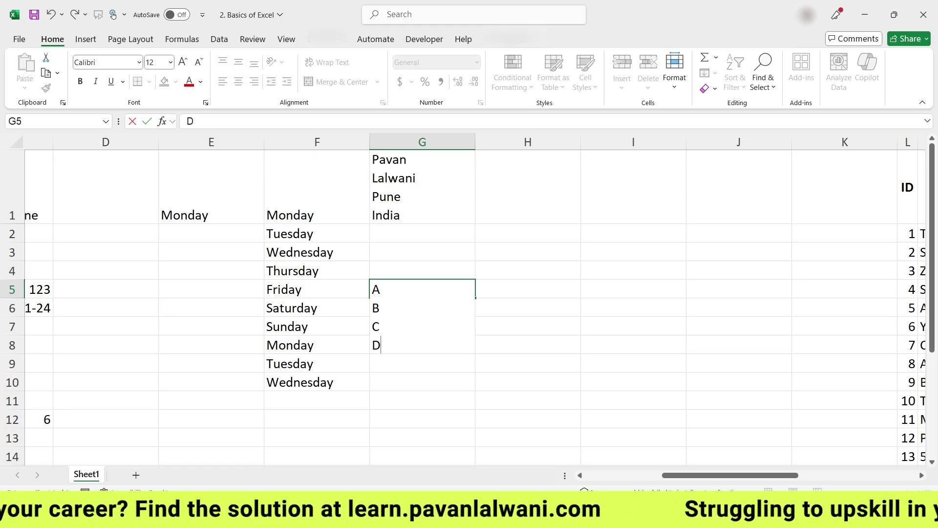
{"action": "key", "text": "Return"}
{"action": "key", "text": "Up"}
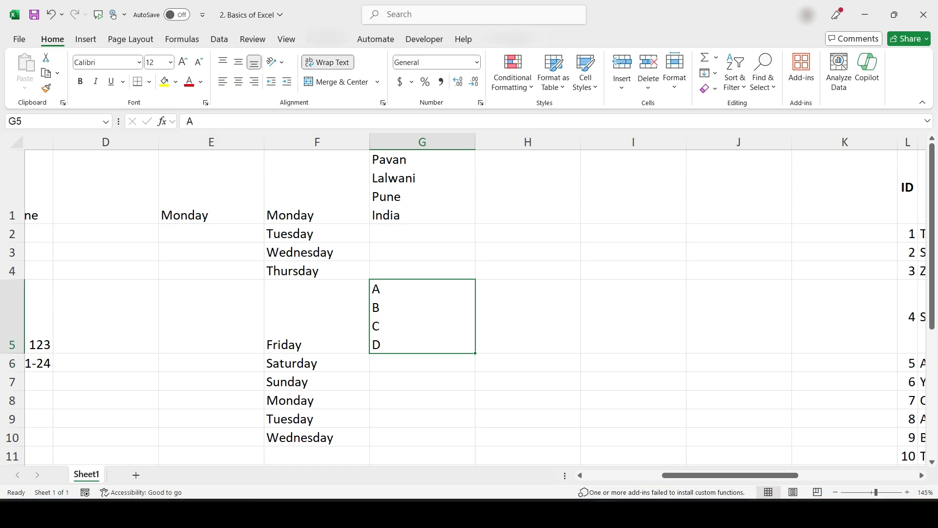
Step: Select A1:G10 and delete all its contents, returning to A1
{"action": "left_click_drag", "start_coordinate": [423, 437], "coordinate": [293, 382]}
{"action": "key", "text": "ctrl+shift+Home"}
{"action": "key", "text": "Delete"}
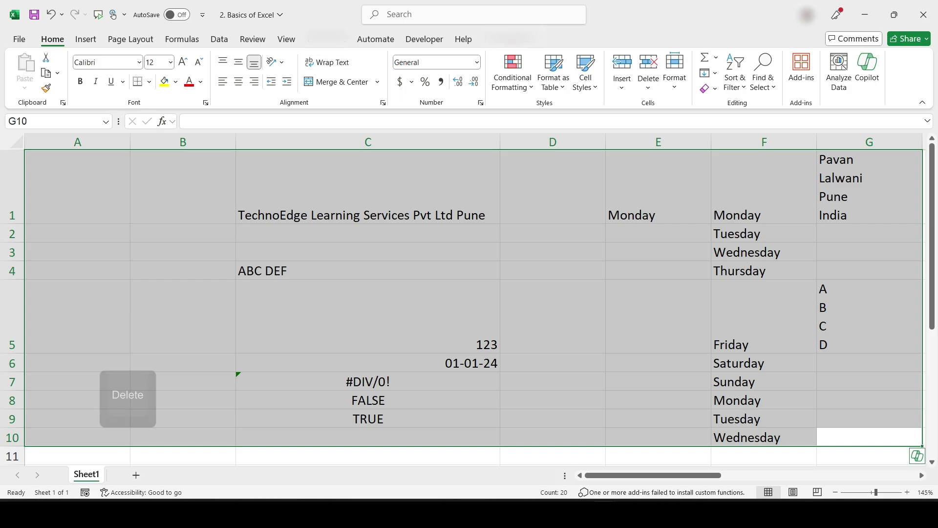
{"action": "left_click", "coordinate": [78, 159]}
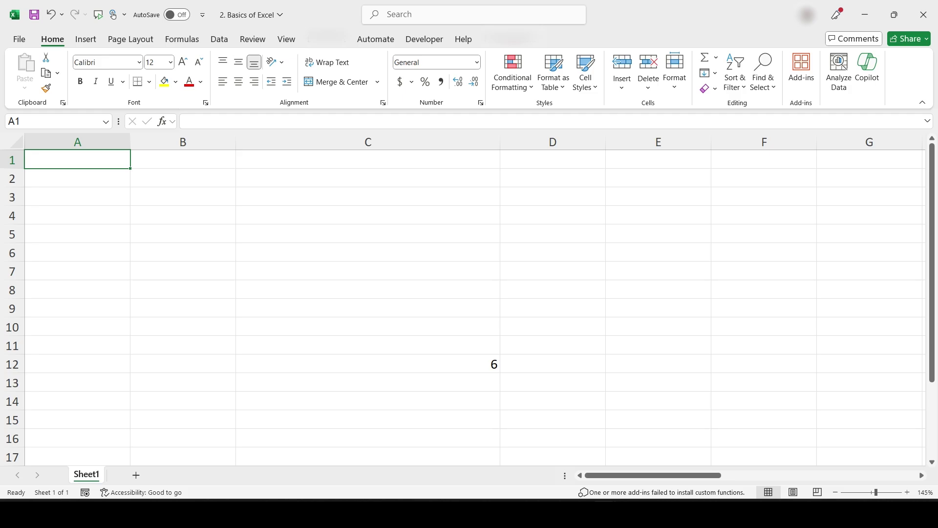
Step: Zoom the sheet out, then back in to 150%
{"action": "left_click", "coordinate": [836, 492]}
{"action": "left_click", "coordinate": [836, 492]}
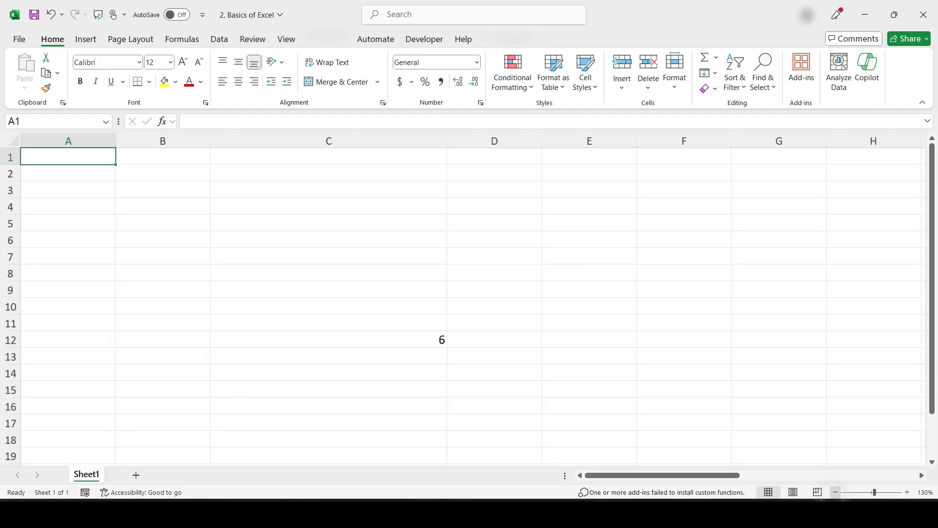
{"action": "left_click", "coordinate": [836, 493]}
{"action": "left_click", "coordinate": [836, 493]}
{"action": "left_click", "coordinate": [836, 492]}
{"action": "left_click", "coordinate": [836, 492]}
{"action": "left_click", "coordinate": [835, 492]}
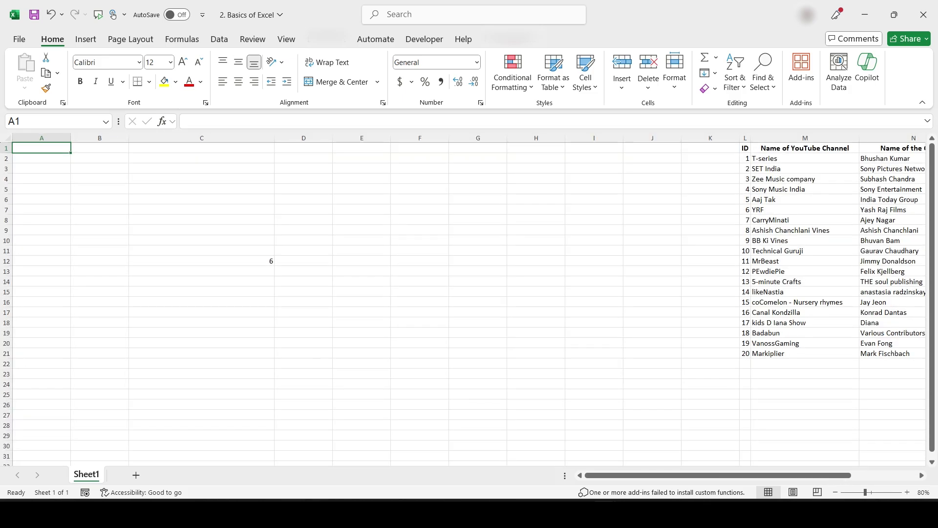
{"action": "left_click", "coordinate": [907, 492]}
{"action": "left_click", "coordinate": [908, 492]}
{"action": "left_click", "coordinate": [908, 492]}
{"action": "left_click", "coordinate": [907, 492]}
{"action": "left_click", "coordinate": [907, 492]}
{"action": "left_click", "coordinate": [907, 492]}
{"action": "left_click", "coordinate": [907, 492]}
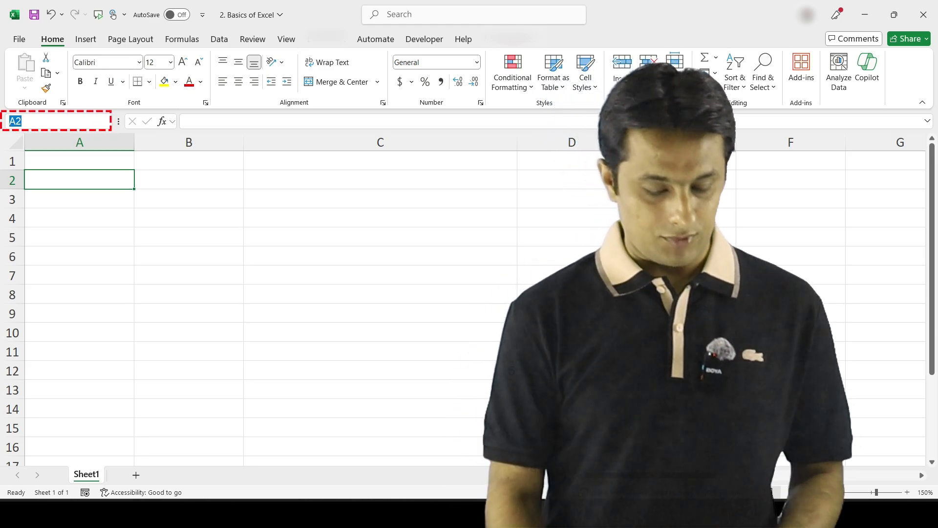
{"action": "type", "text": "B6"}
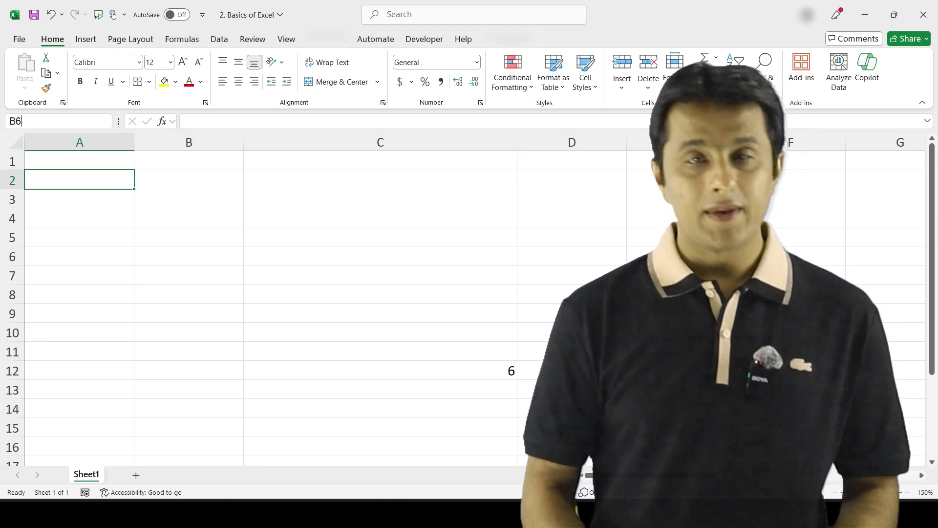
{"action": "key", "text": "Return"}
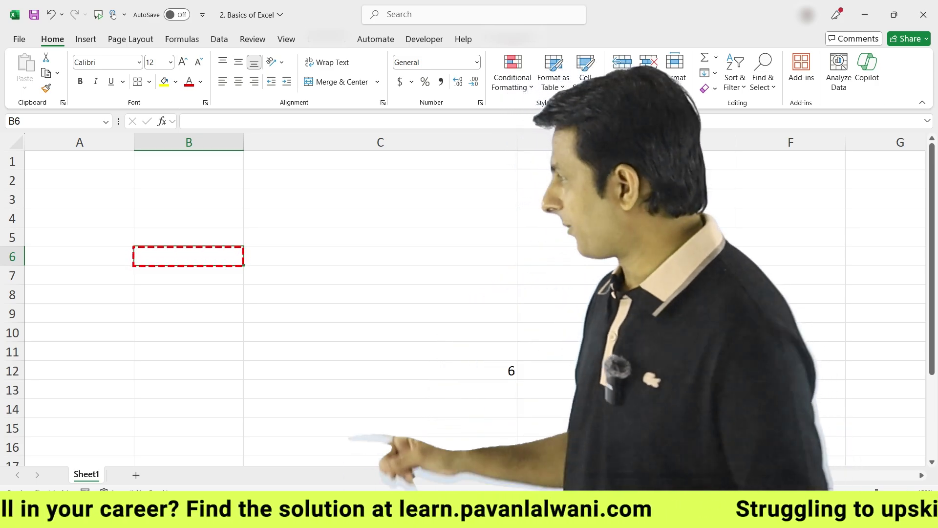
{"action": "left_click", "coordinate": [189, 161]}
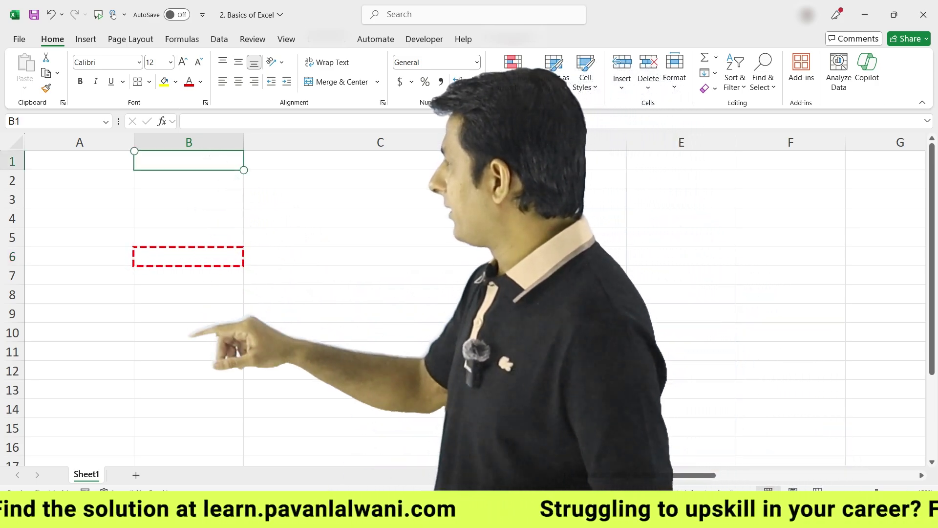
{"action": "left_click", "coordinate": [380, 370]}
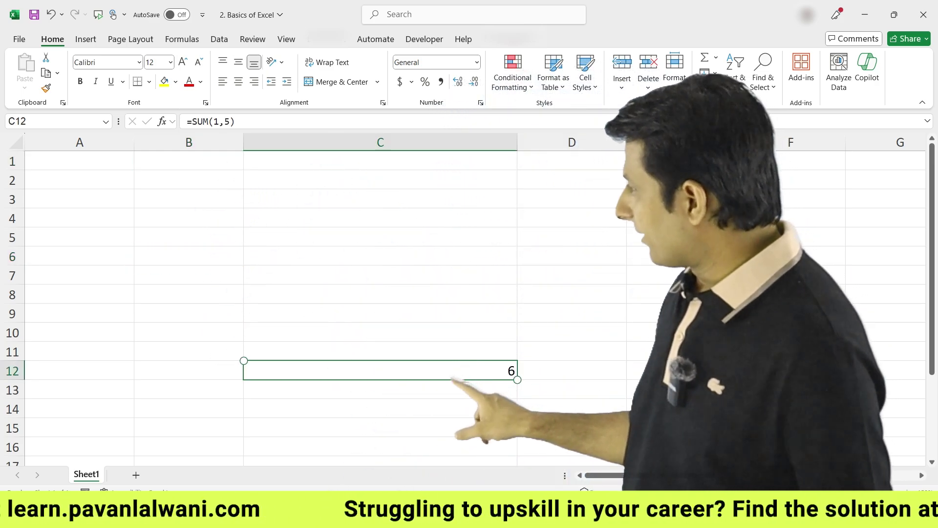
{"action": "left_click", "coordinate": [189, 160]}
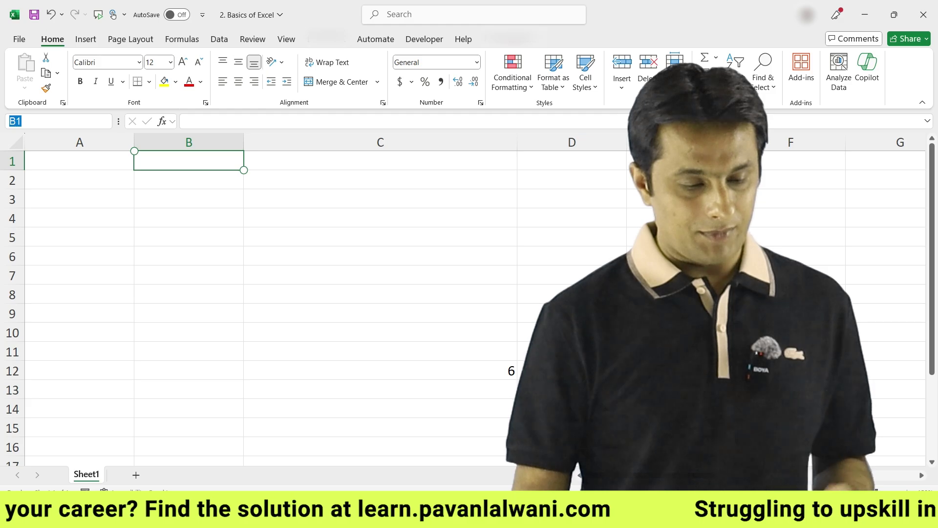
{"action": "type", "text": "C12"}
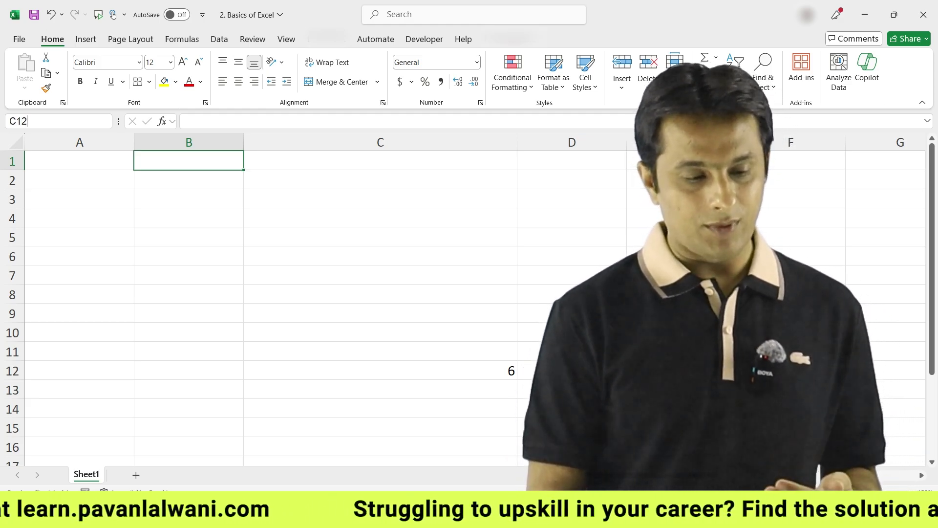
{"action": "key", "text": "Return"}
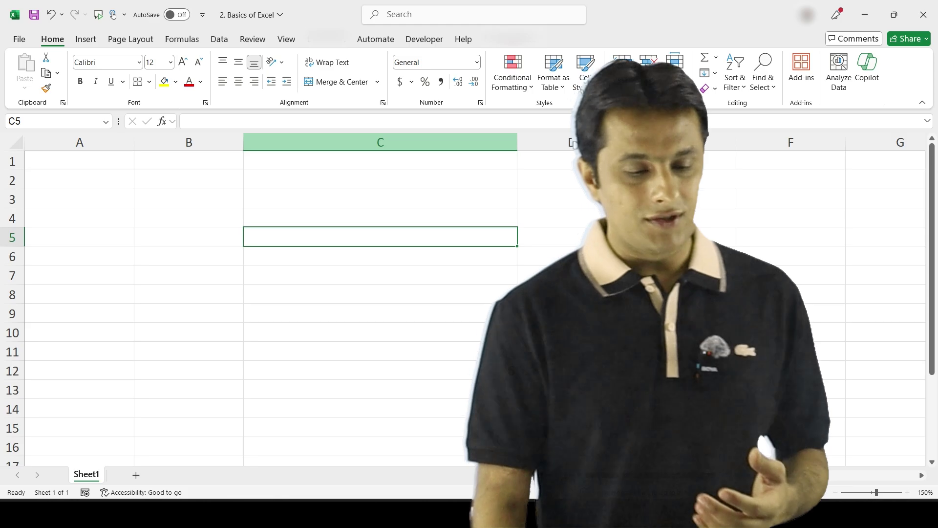
{"action": "left_click", "coordinate": [380, 143]}
{"action": "left_click", "coordinate": [380, 198]}
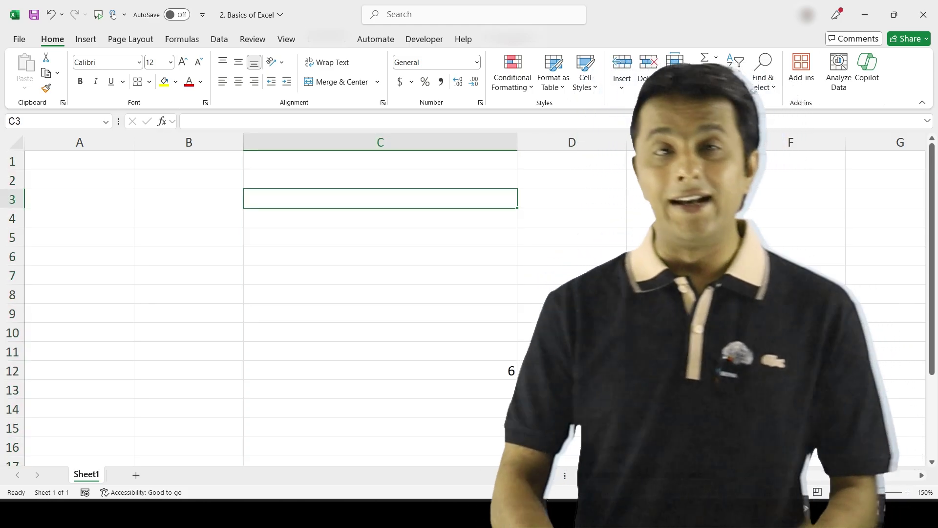